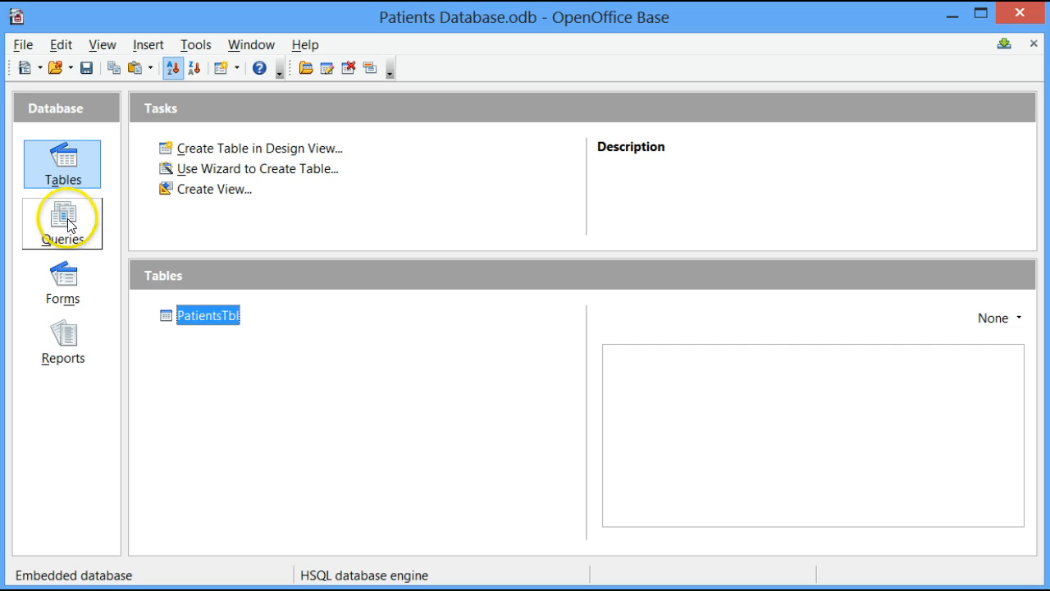
Step: Create a new query in Design View and add the PatientsTbl table to it
{"action": "left_click", "coordinate": [59, 231]}
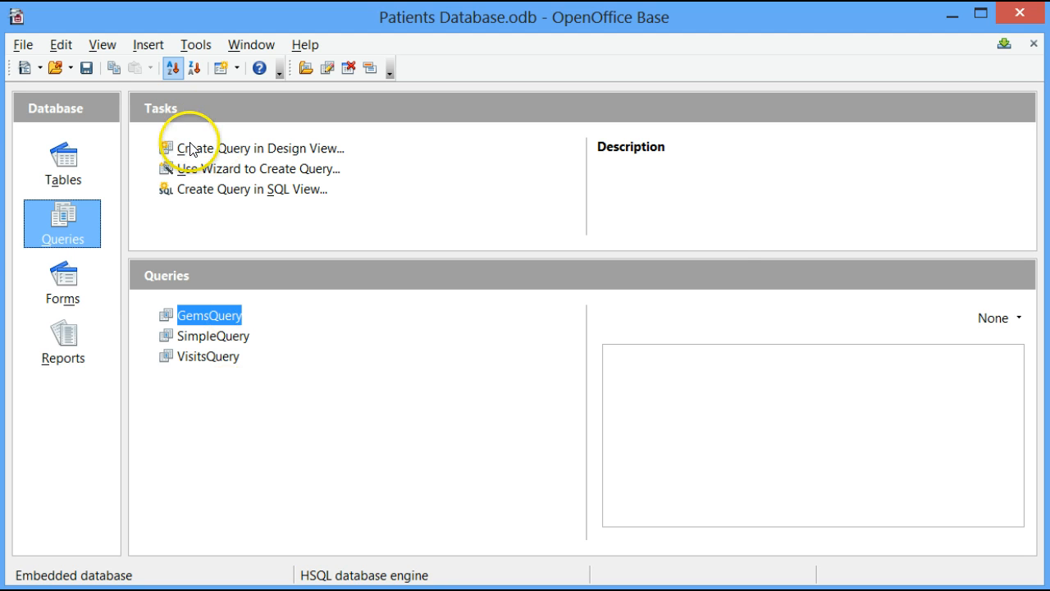
{"action": "left_click", "coordinate": [290, 150]}
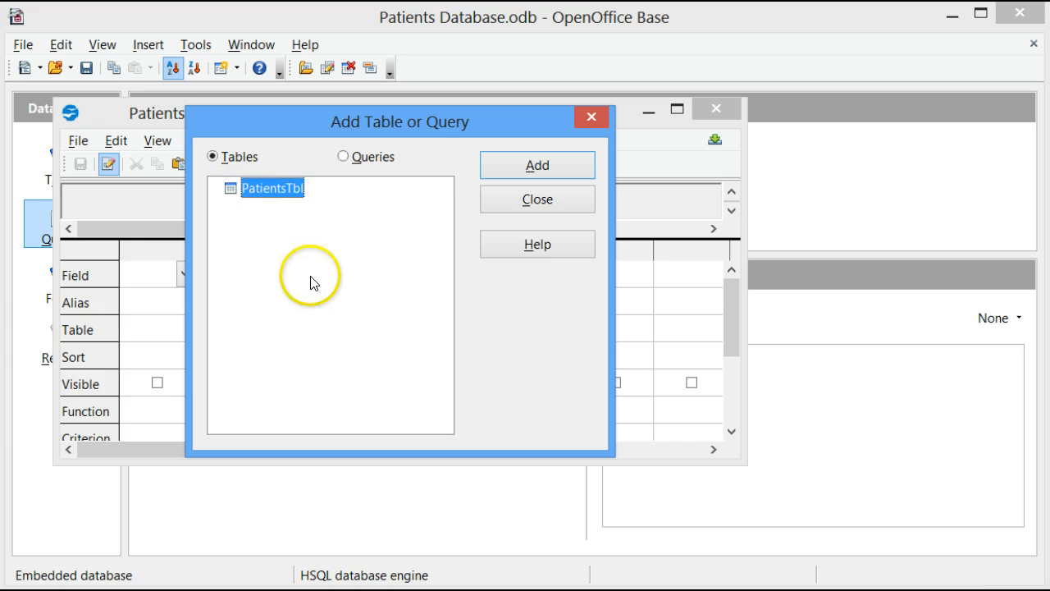
{"action": "left_click", "coordinate": [556, 165]}
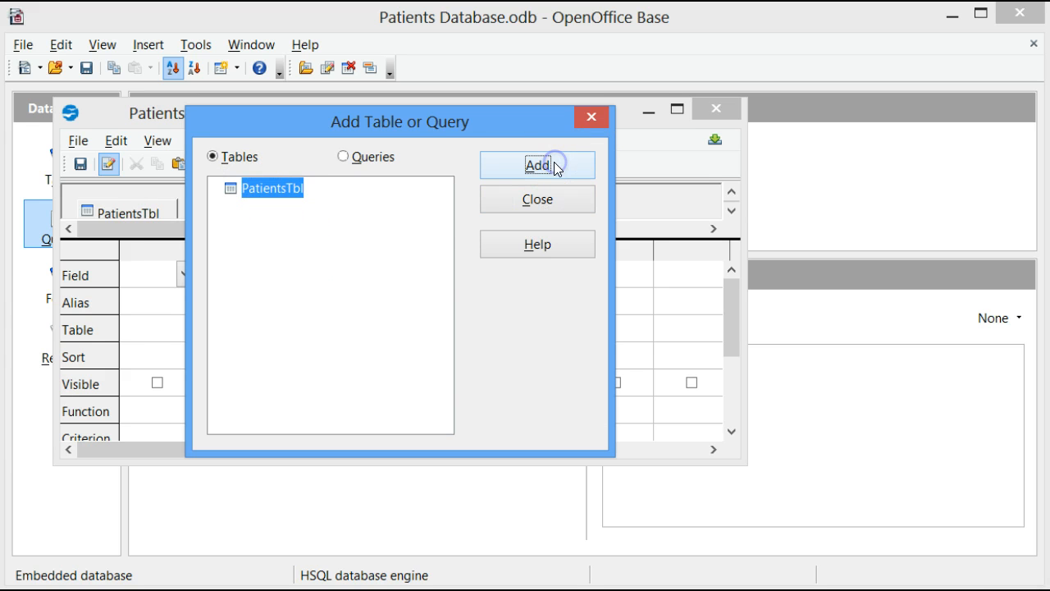
{"action": "left_click", "coordinate": [551, 200]}
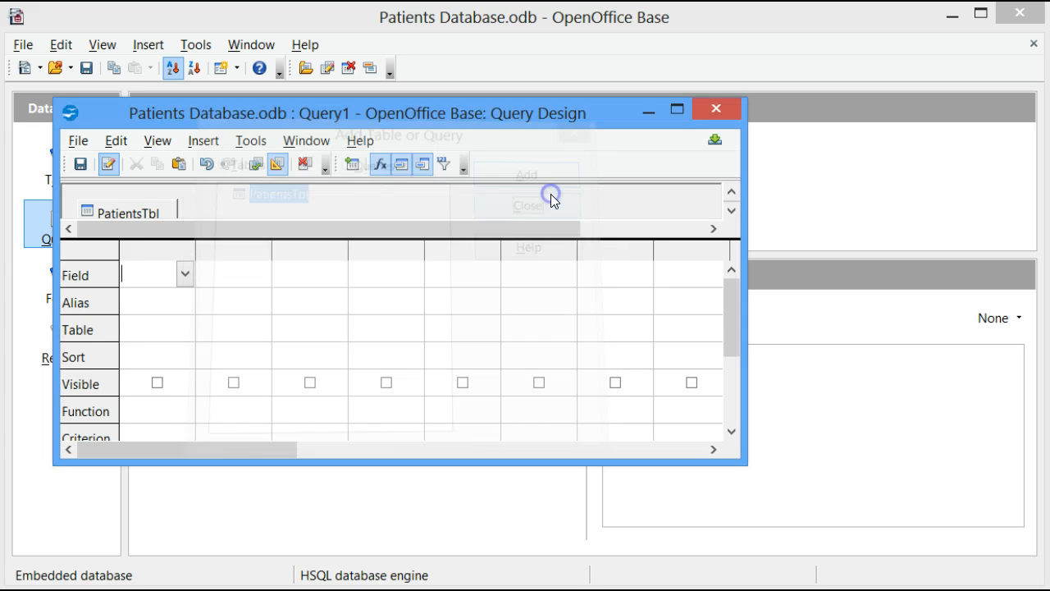
Step: Reposition and enlarge the query design window, and expand its table area to show the PatientsTbl field list
{"action": "left_click_drag", "start_coordinate": [523, 105], "coordinate": [575, 67]}
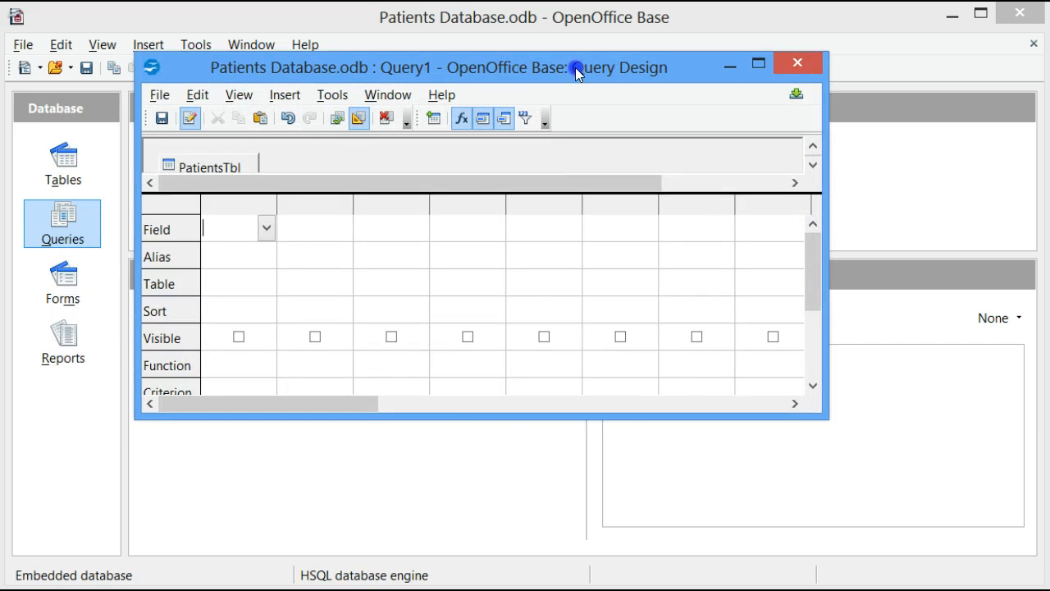
{"action": "left_click_drag", "start_coordinate": [471, 417], "coordinate": [484, 564]}
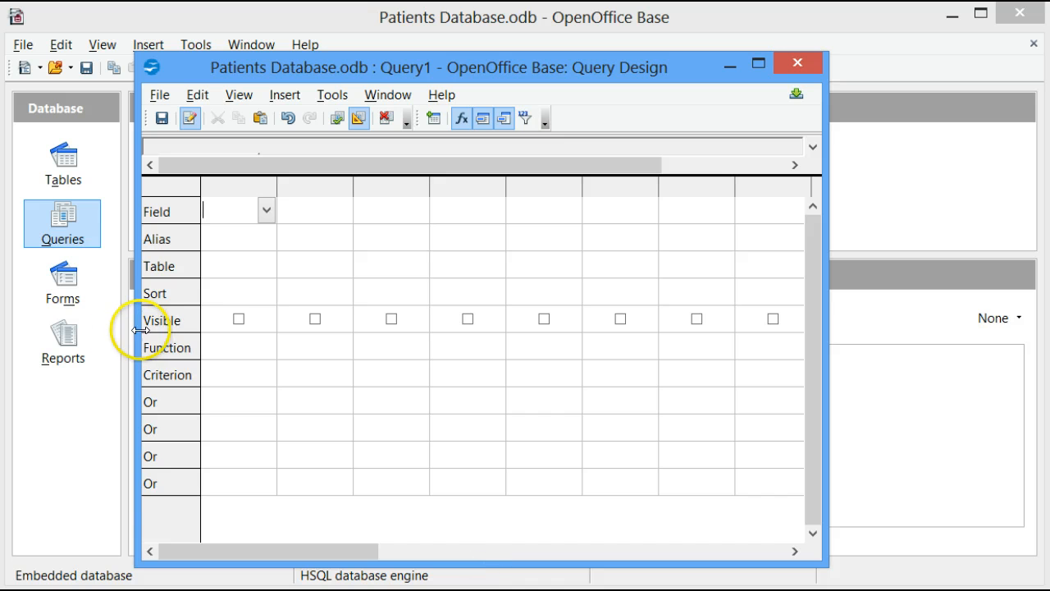
{"action": "left_click_drag", "start_coordinate": [143, 331], "coordinate": [84, 310]}
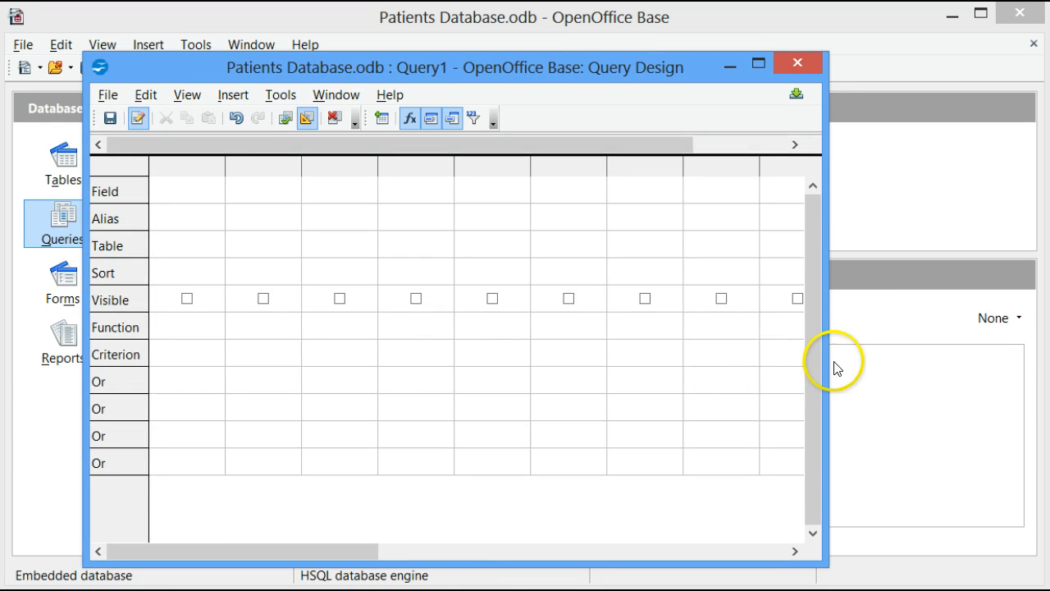
{"action": "left_click_drag", "start_coordinate": [825, 359], "coordinate": [864, 352]}
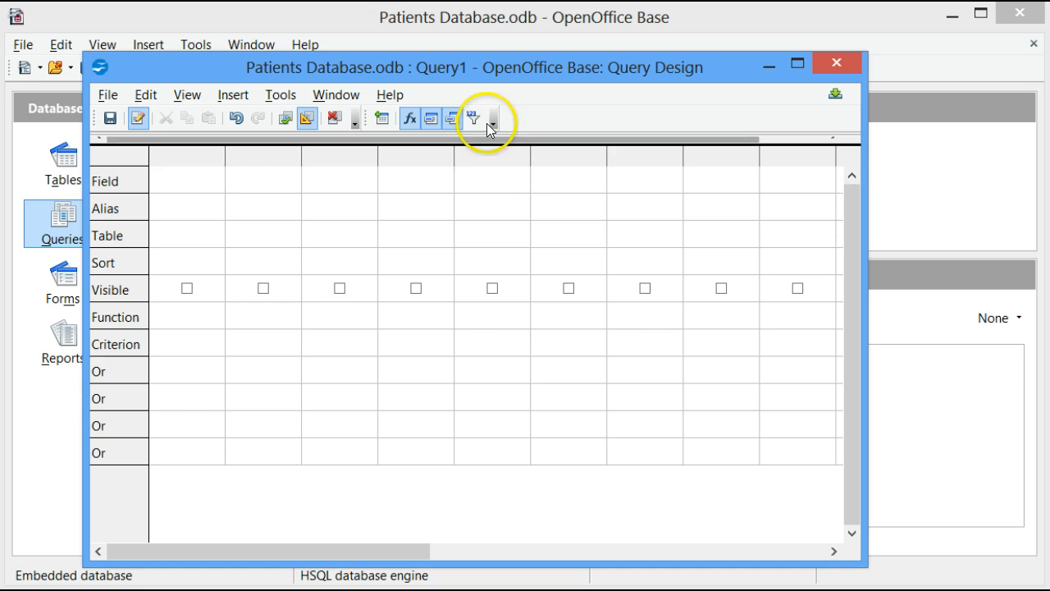
{"action": "left_click_drag", "start_coordinate": [494, 145], "coordinate": [492, 230]}
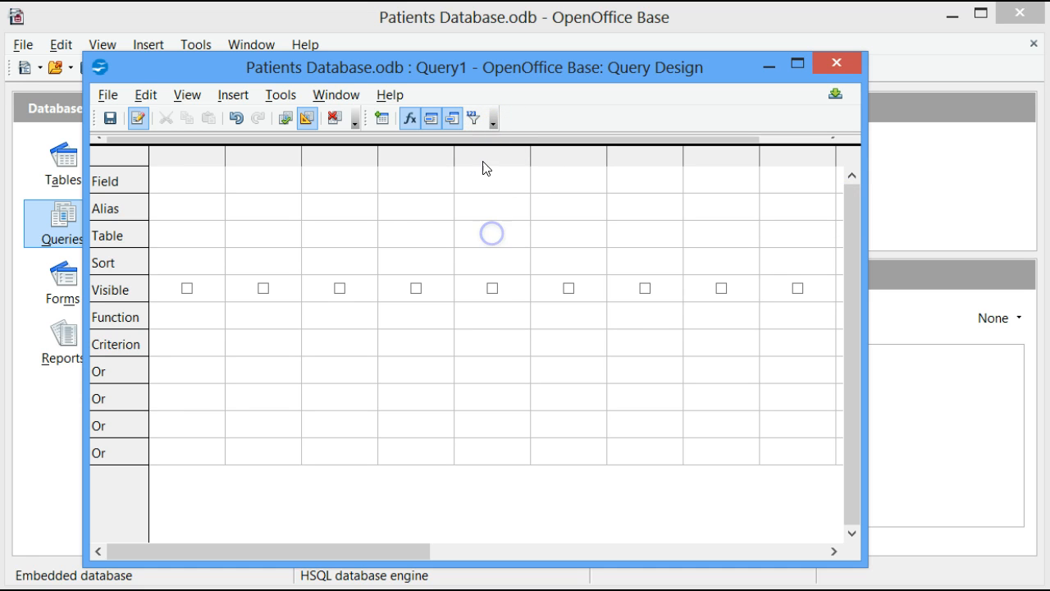
{"action": "left_click_drag", "start_coordinate": [488, 145], "coordinate": [492, 281]}
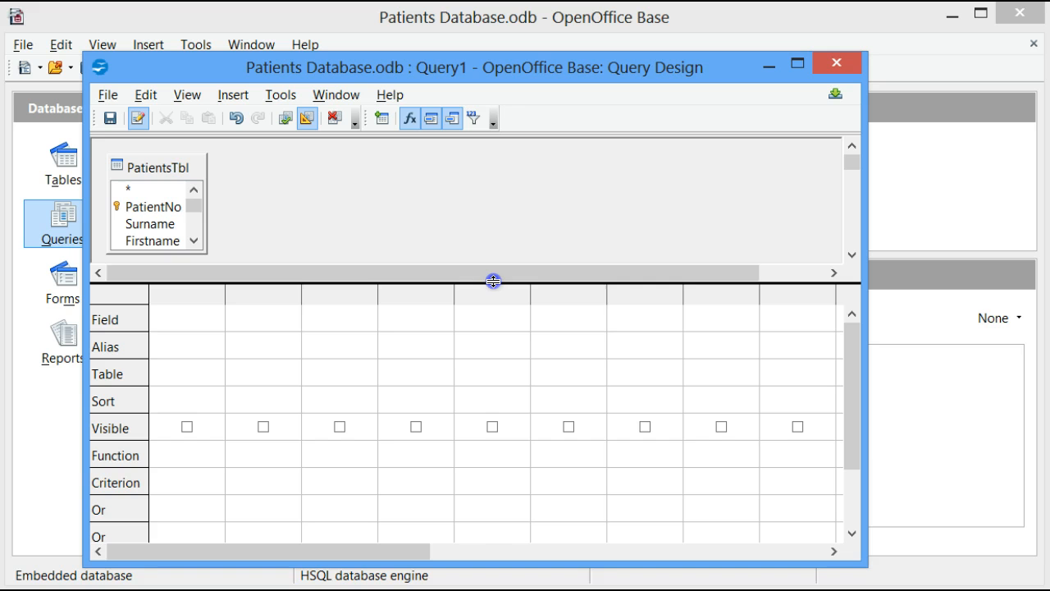
Step: Add the Surname, Firstname, Medical_Aid and NoOfVisits fields from PatientsTbl to the query
{"action": "double_click", "coordinate": [156, 224]}
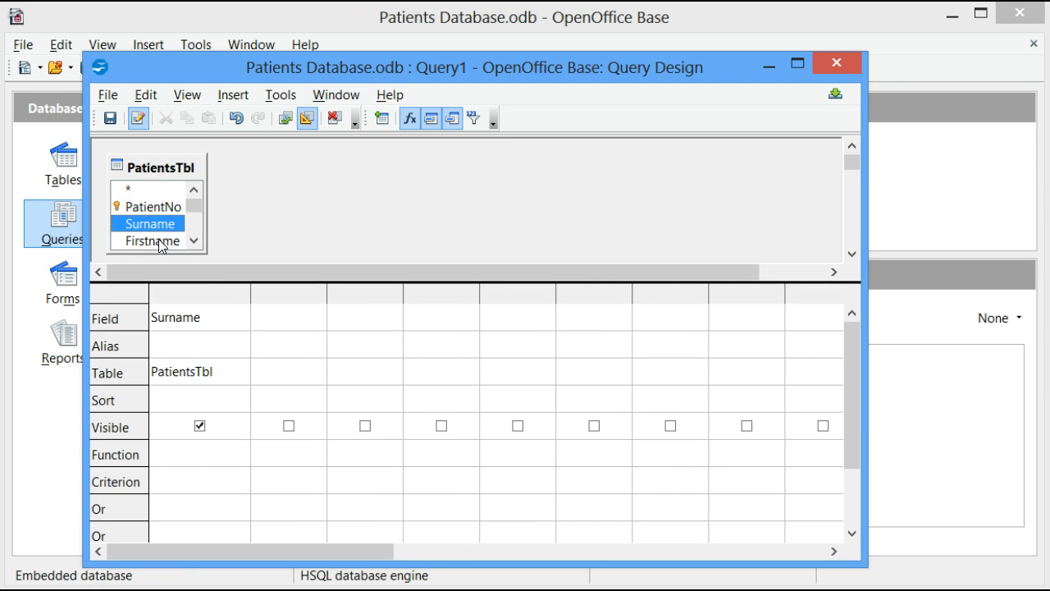
{"action": "double_click", "coordinate": [159, 241]}
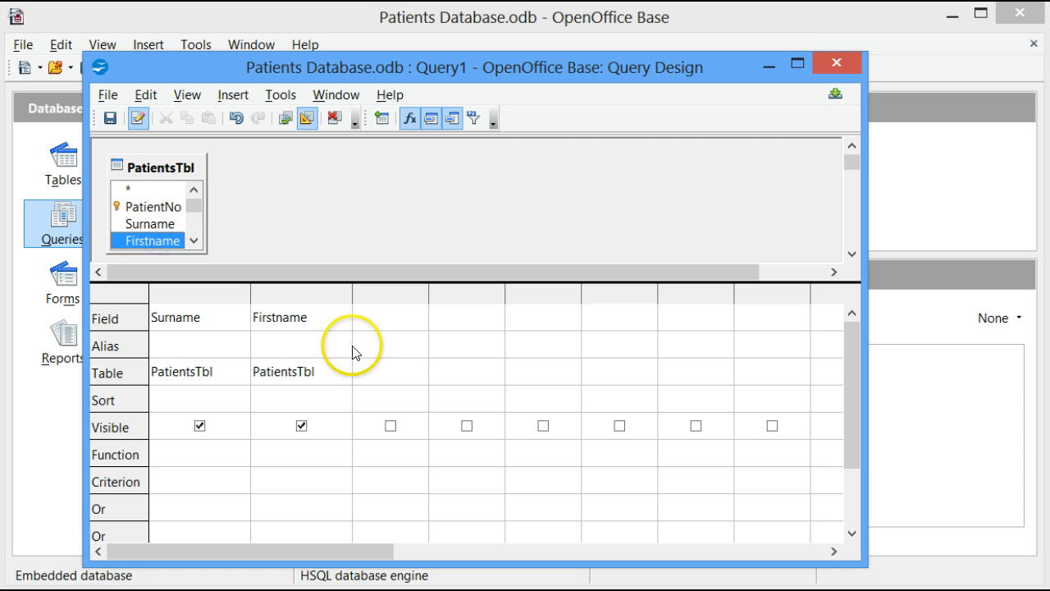
{"action": "left_click", "coordinate": [196, 240]}
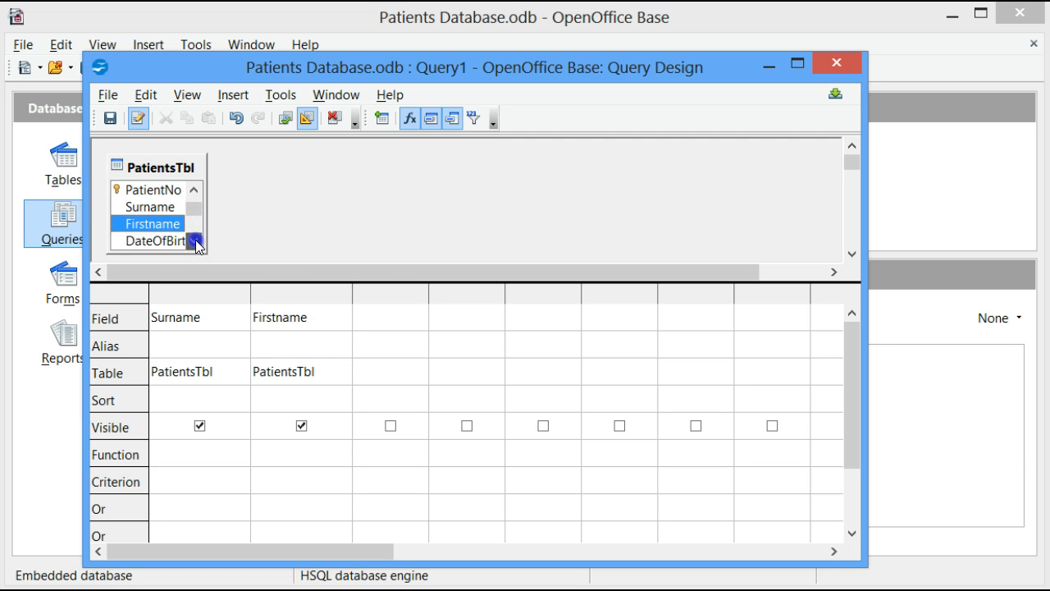
{"action": "left_click", "coordinate": [196, 240]}
{"action": "left_click", "coordinate": [196, 240]}
{"action": "left_click", "coordinate": [196, 241]}
{"action": "left_click", "coordinate": [196, 240]}
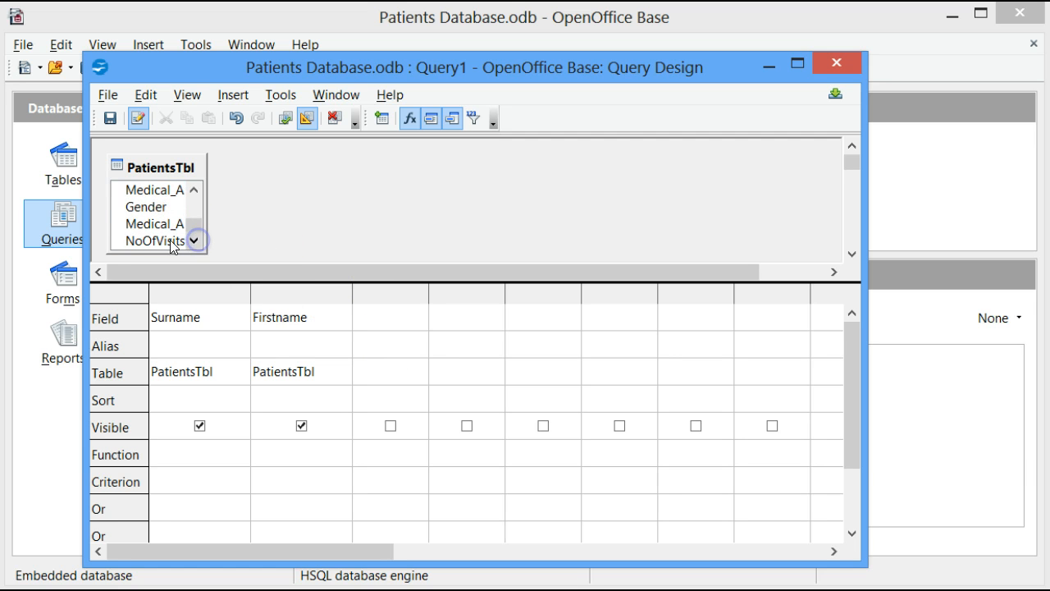
{"action": "double_click", "coordinate": [157, 224]}
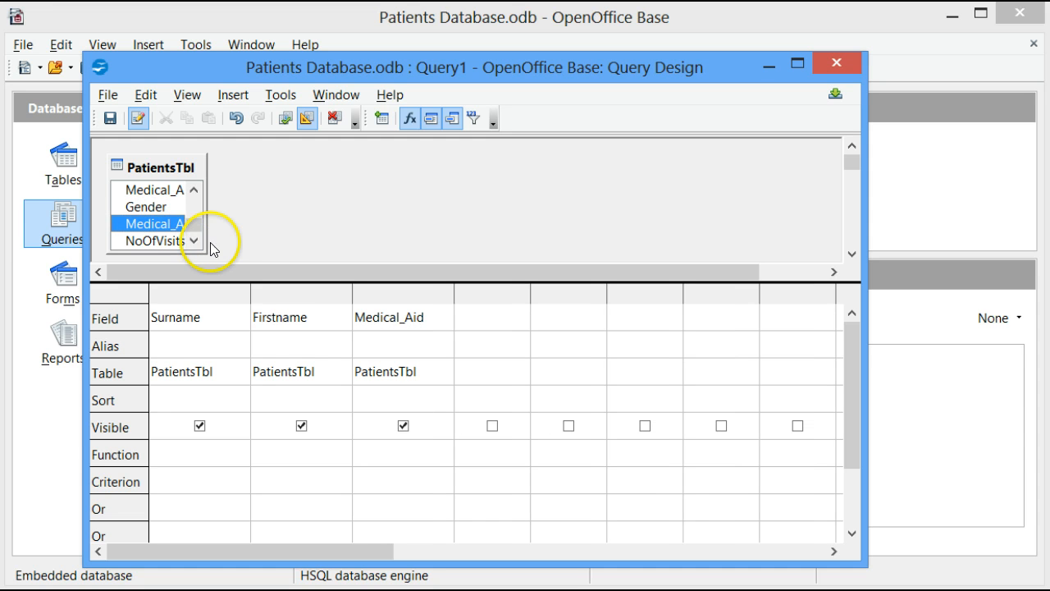
{"action": "double_click", "coordinate": [150, 241]}
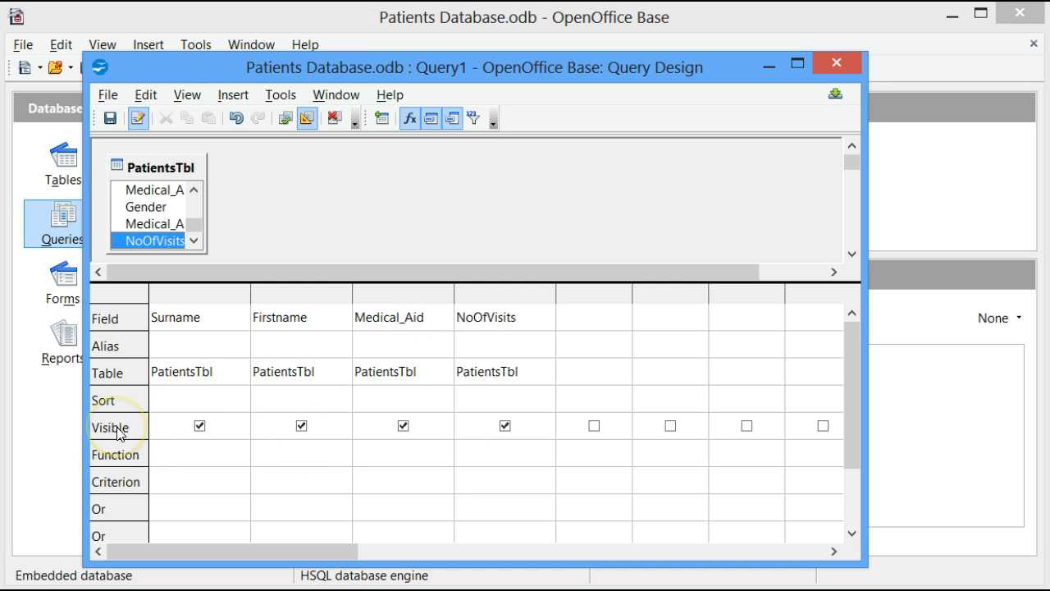
Step: Hide the Medical_Aid and NoOfVisits fields from the results, and set their criteria to 'GEMS' and <10 respectively
{"action": "left_click", "coordinate": [404, 425]}
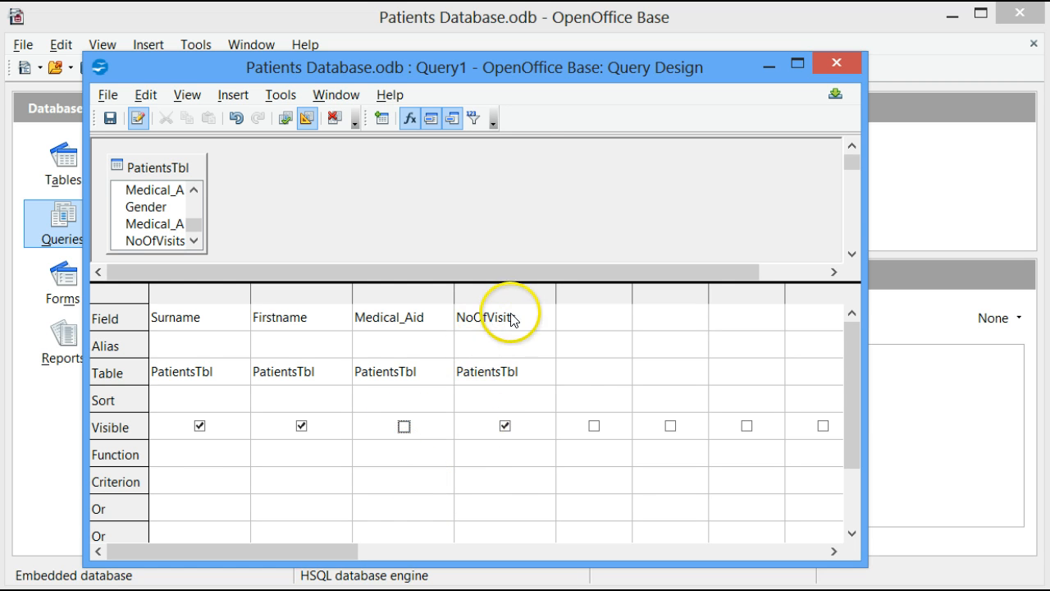
{"action": "left_click", "coordinate": [506, 427]}
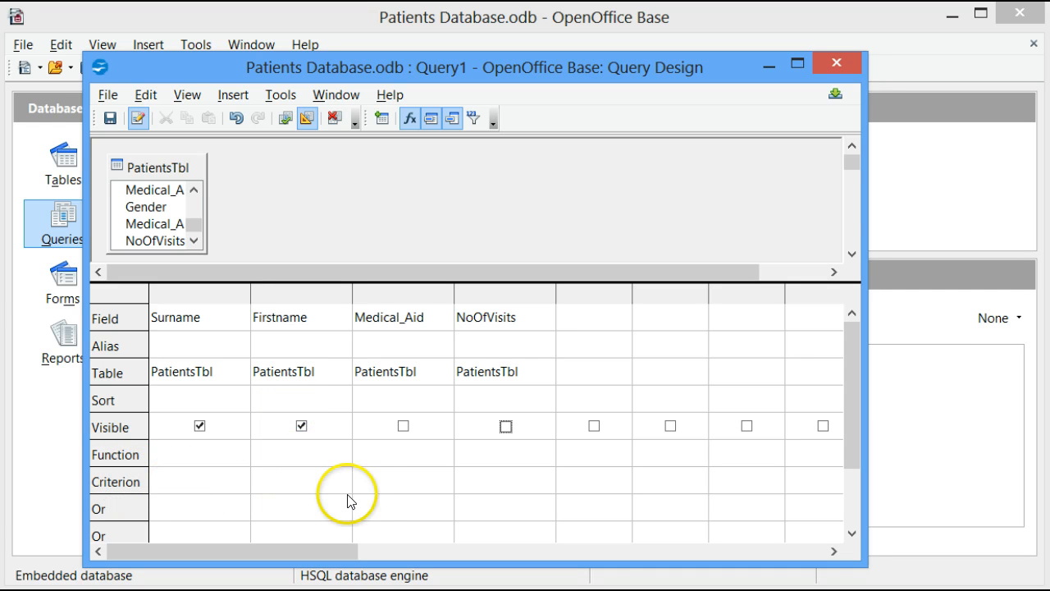
{"action": "left_click", "coordinate": [376, 484]}
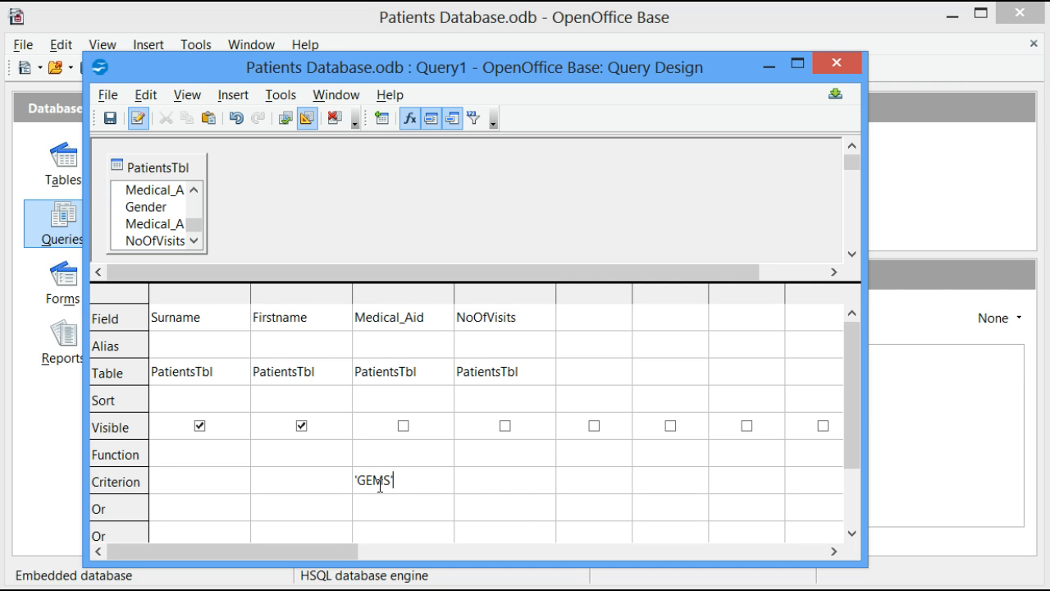
{"action": "left_click", "coordinate": [503, 489]}
{"action": "left_click", "coordinate": [501, 485]}
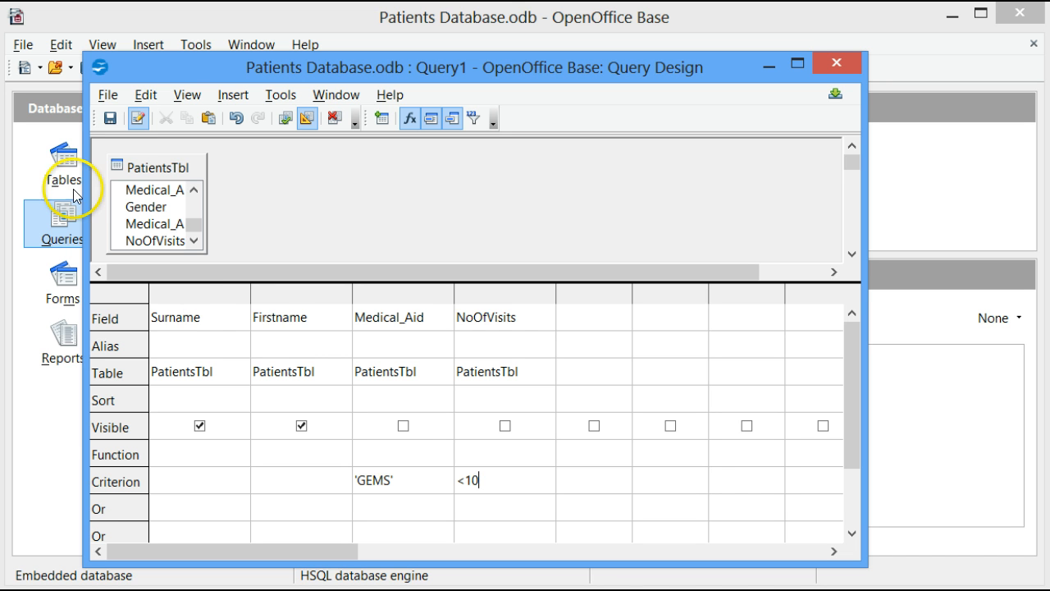
Step: Save the query under the name Example1
{"action": "left_click", "coordinate": [110, 121]}
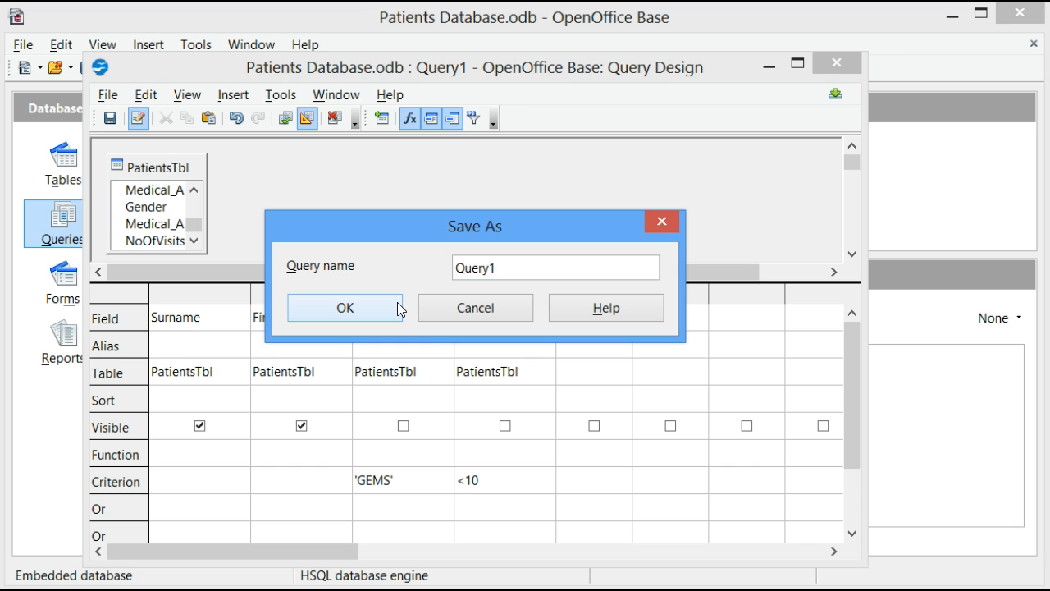
{"action": "key", "text": "Delete"}
{"action": "key", "text": "Delete"}
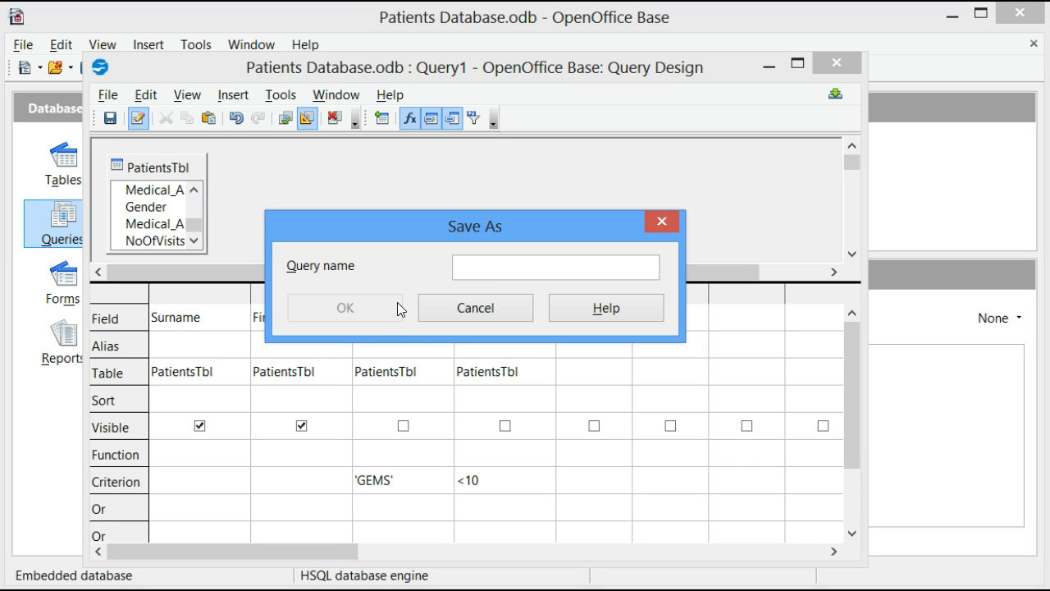
{"action": "type", "text": "Example1"}
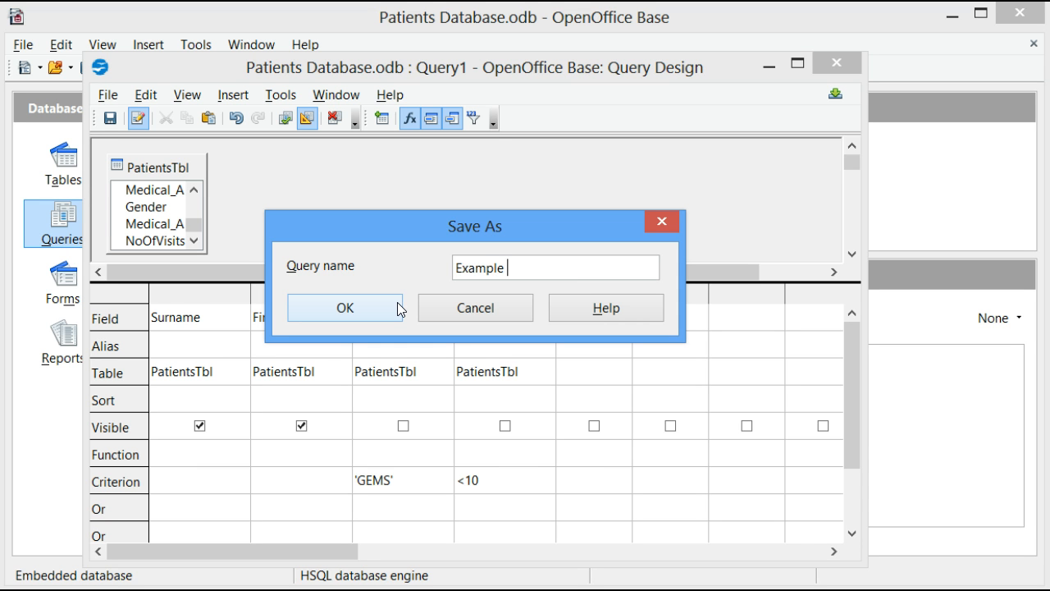
{"action": "left_click", "coordinate": [350, 311]}
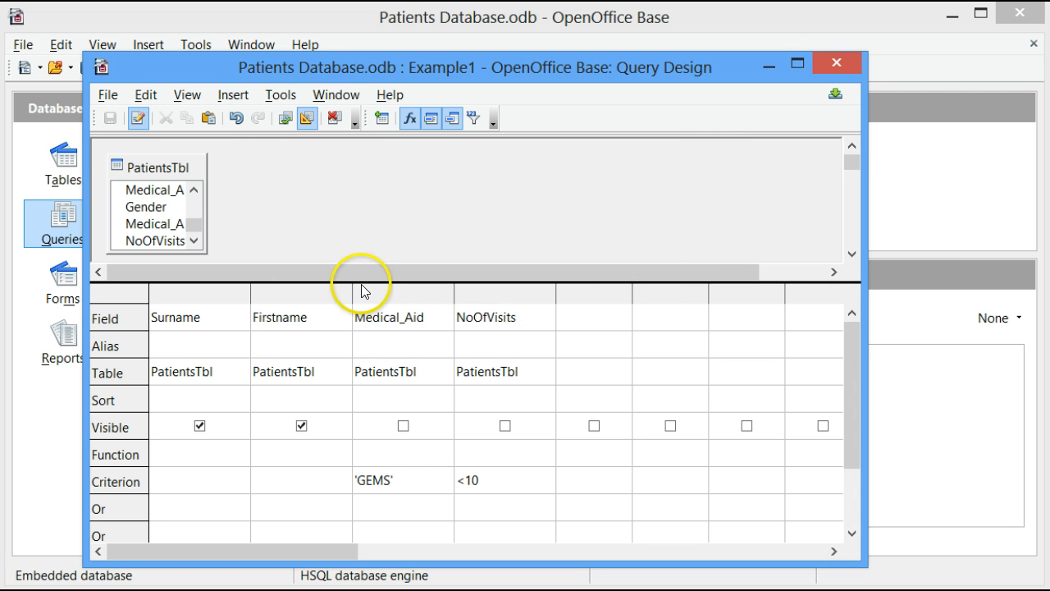
Step: Check the results of Example1 by running it from its design and by opening the saved query
{"action": "left_click", "coordinate": [284, 123]}
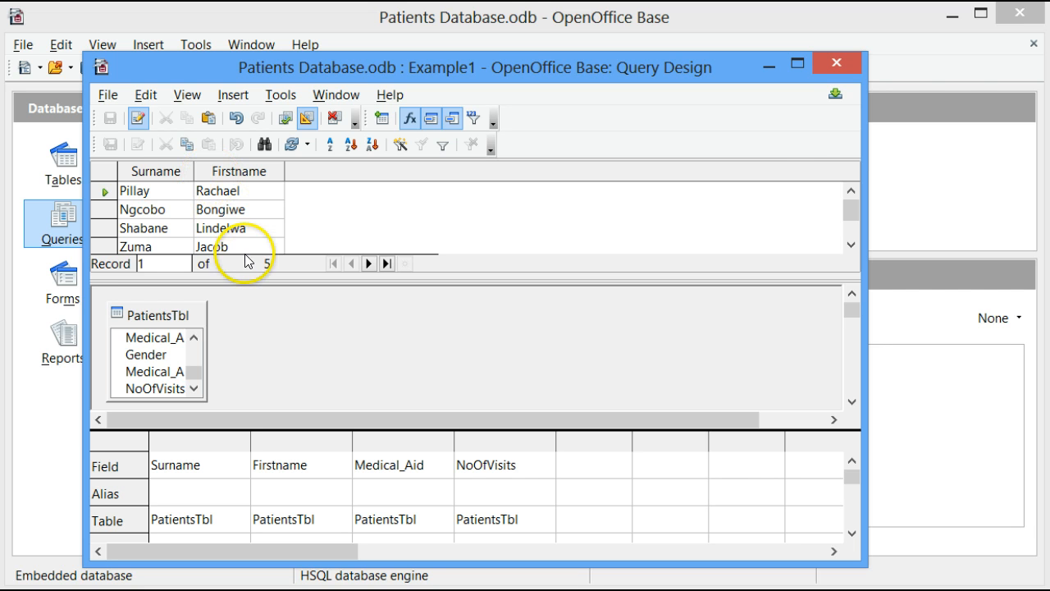
{"action": "left_click", "coordinate": [833, 65]}
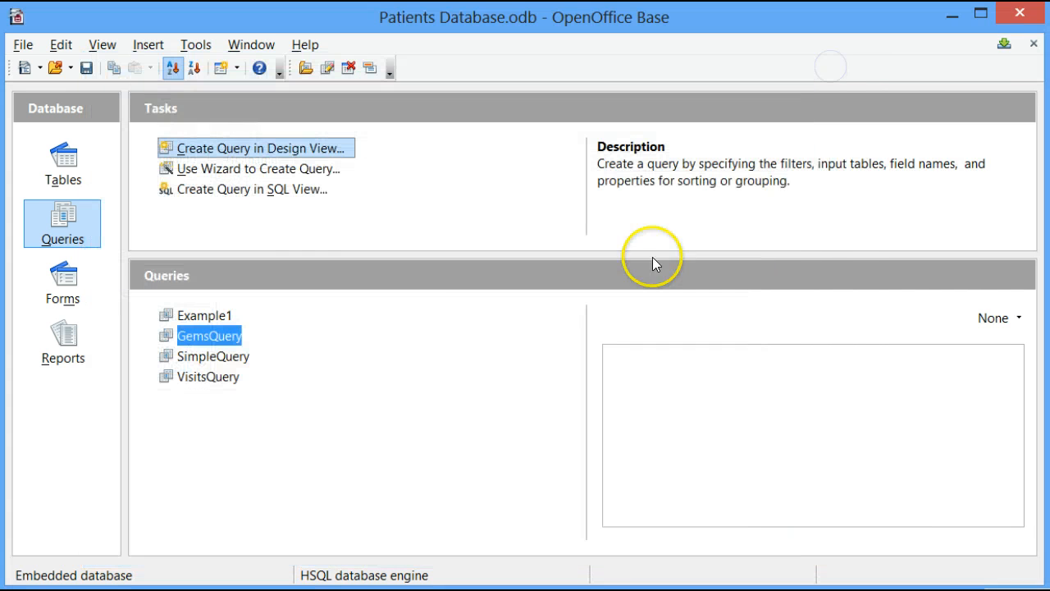
{"action": "double_click", "coordinate": [205, 315]}
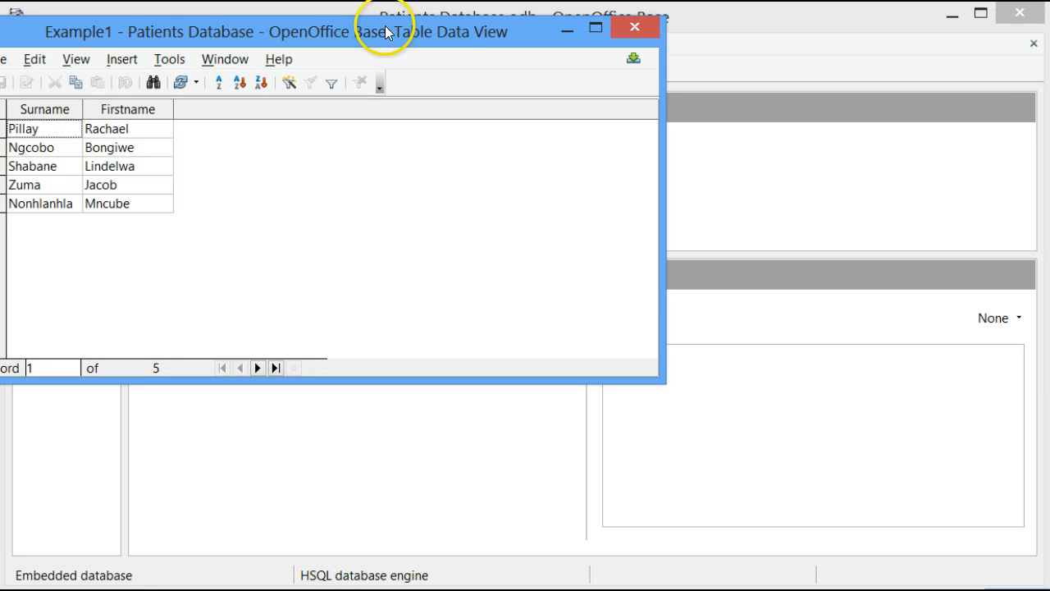
{"action": "left_click_drag", "start_coordinate": [414, 42], "coordinate": [634, 51]}
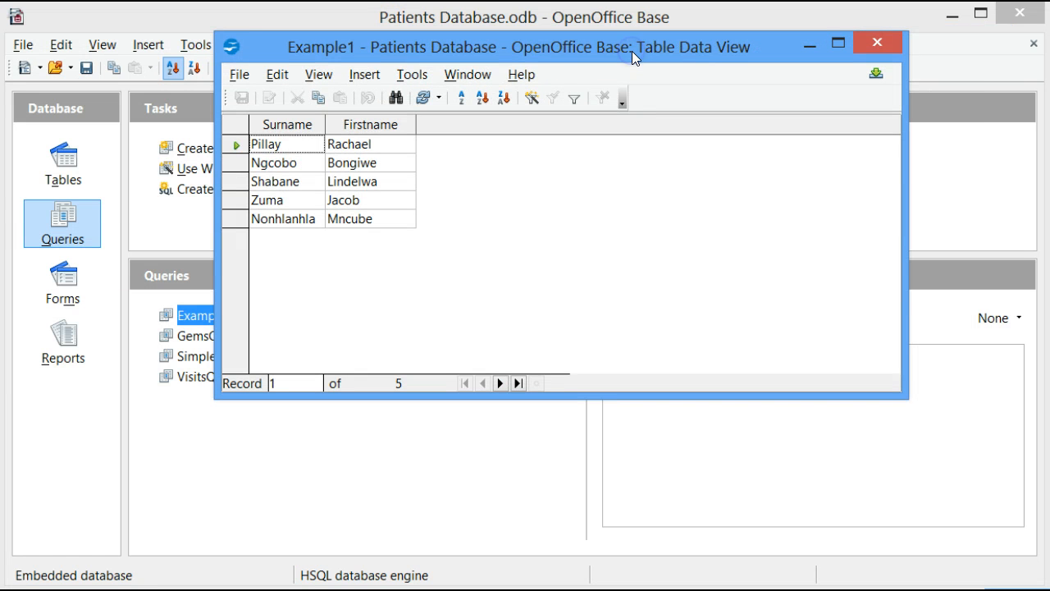
{"action": "left_click", "coordinate": [893, 47]}
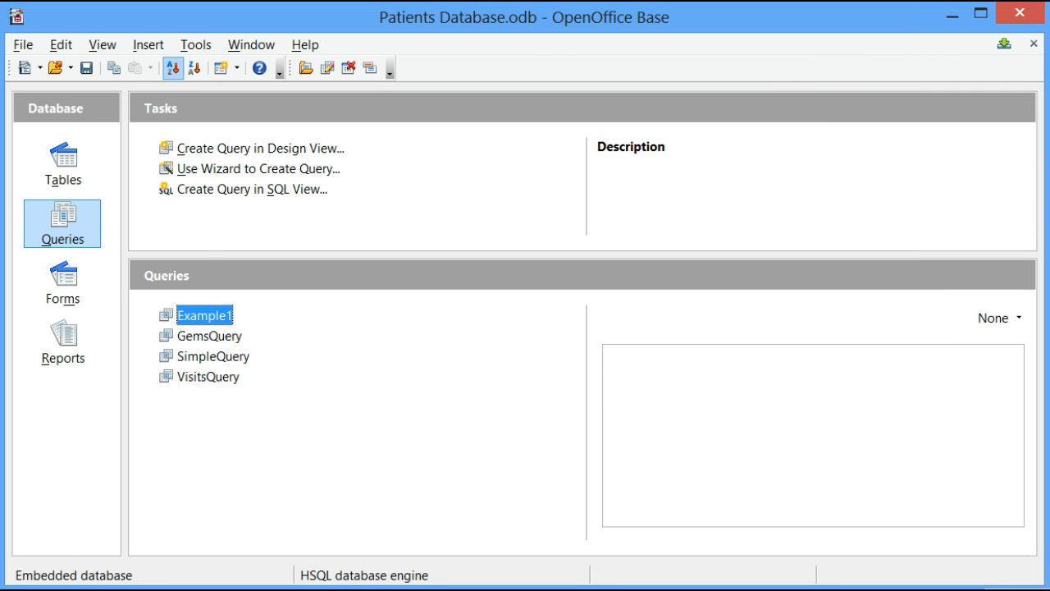
{"action": "left_click", "coordinate": [179, 588]}
{"action": "scroll", "coordinate": [234, 334], "scroll_direction": "down", "scroll_amount": 6}
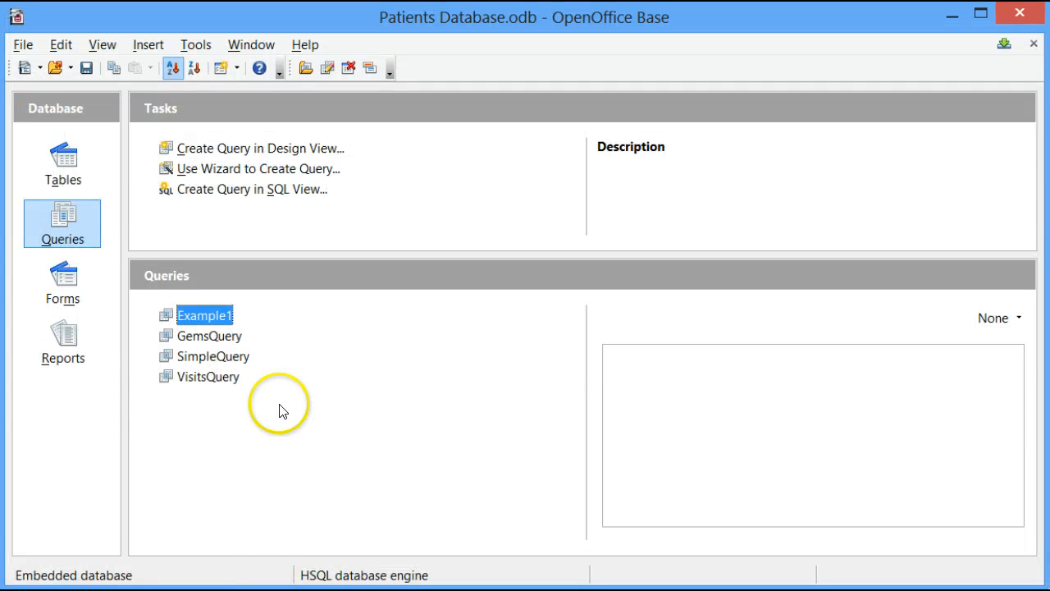
Step: Start a second query in Design View based on the PatientsTbl table
{"action": "left_click", "coordinate": [54, 243]}
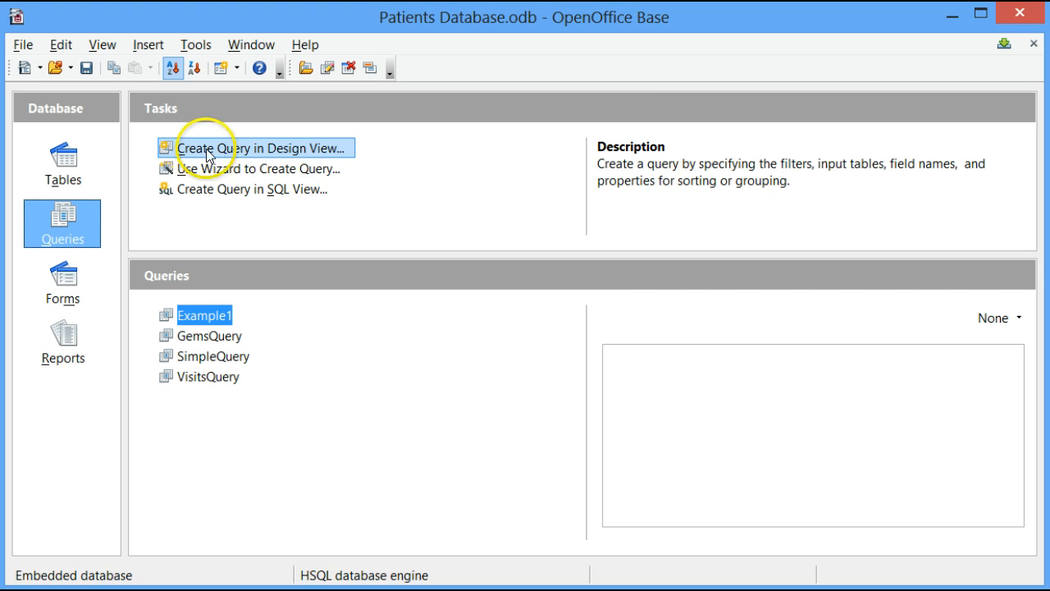
{"action": "left_click", "coordinate": [246, 149]}
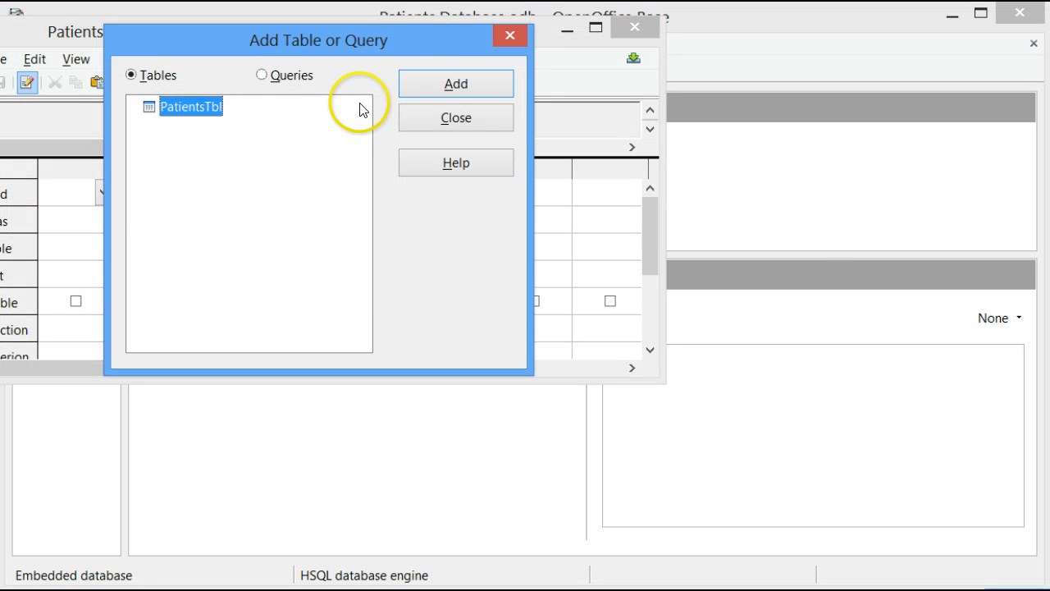
{"action": "left_click", "coordinate": [430, 86]}
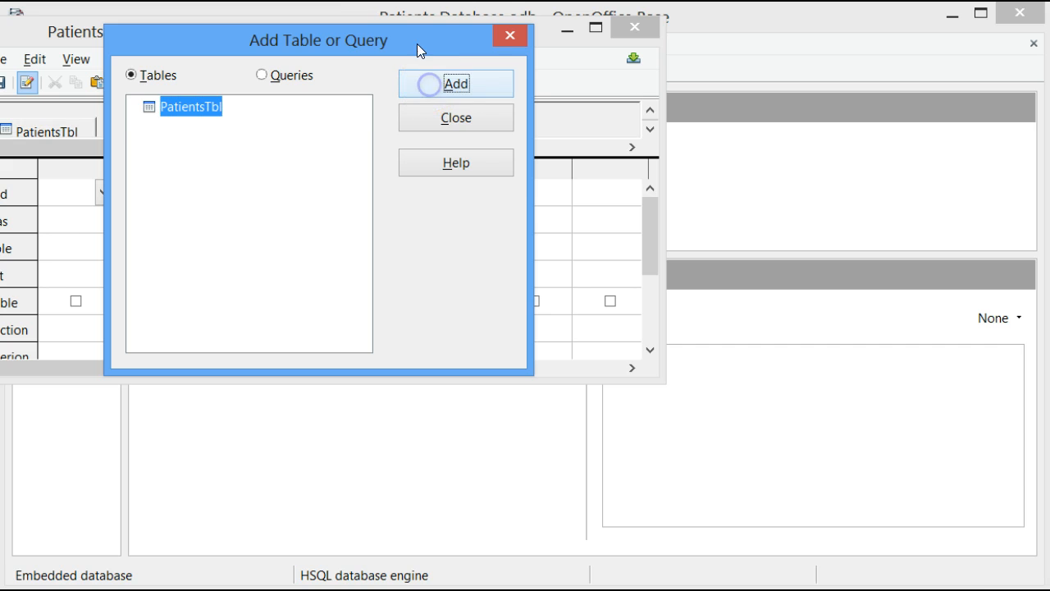
{"action": "left_click", "coordinate": [457, 119]}
Step: Move and enlarge the new query's design window, and expand its table area to show the PatientsTbl fields
{"action": "left_click_drag", "start_coordinate": [375, 39], "coordinate": [528, 72]}
{"action": "left_click_drag", "start_coordinate": [504, 419], "coordinate": [521, 508]}
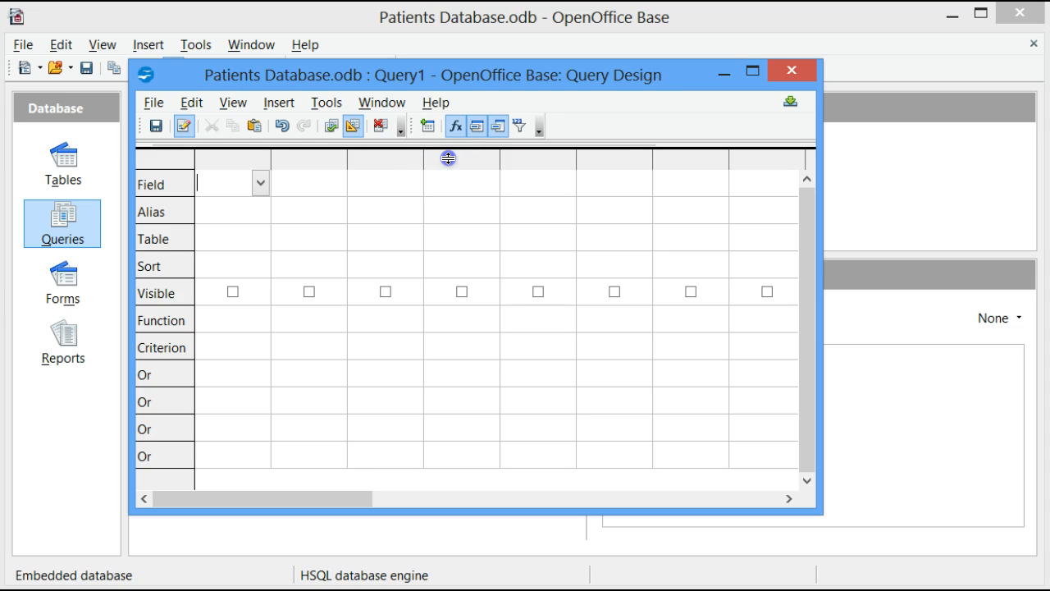
{"action": "left_click_drag", "start_coordinate": [446, 149], "coordinate": [455, 274]}
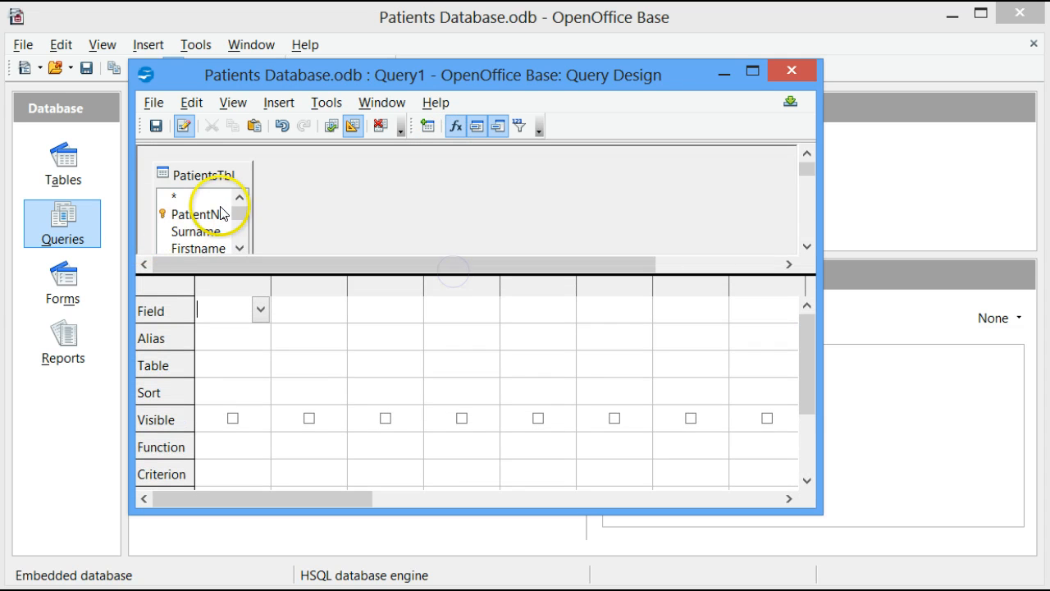
Step: Add the PatientNo, Surname, Firstname and DateOfBirth fields from PatientsTbl to the query grid
{"action": "double_click", "coordinate": [188, 215]}
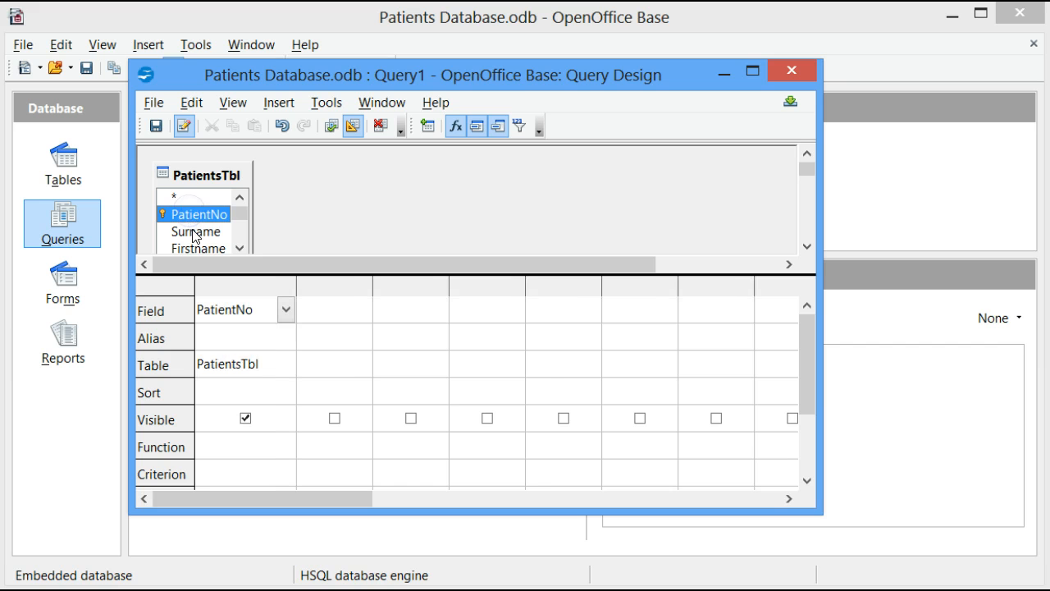
{"action": "double_click", "coordinate": [195, 233]}
{"action": "double_click", "coordinate": [198, 248]}
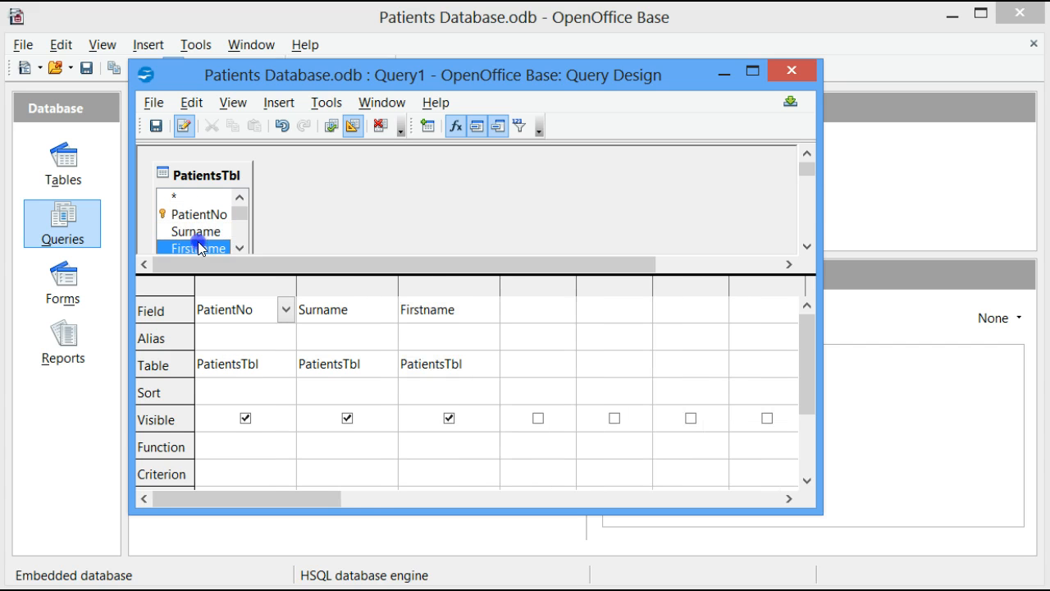
{"action": "left_click", "coordinate": [238, 247]}
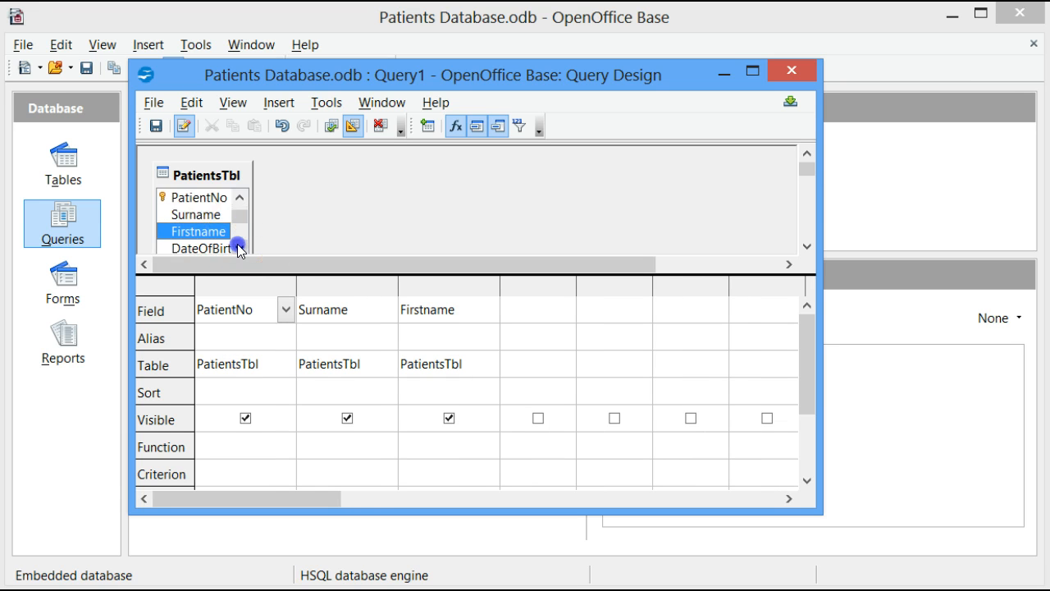
{"action": "left_click", "coordinate": [238, 247]}
{"action": "double_click", "coordinate": [204, 231]}
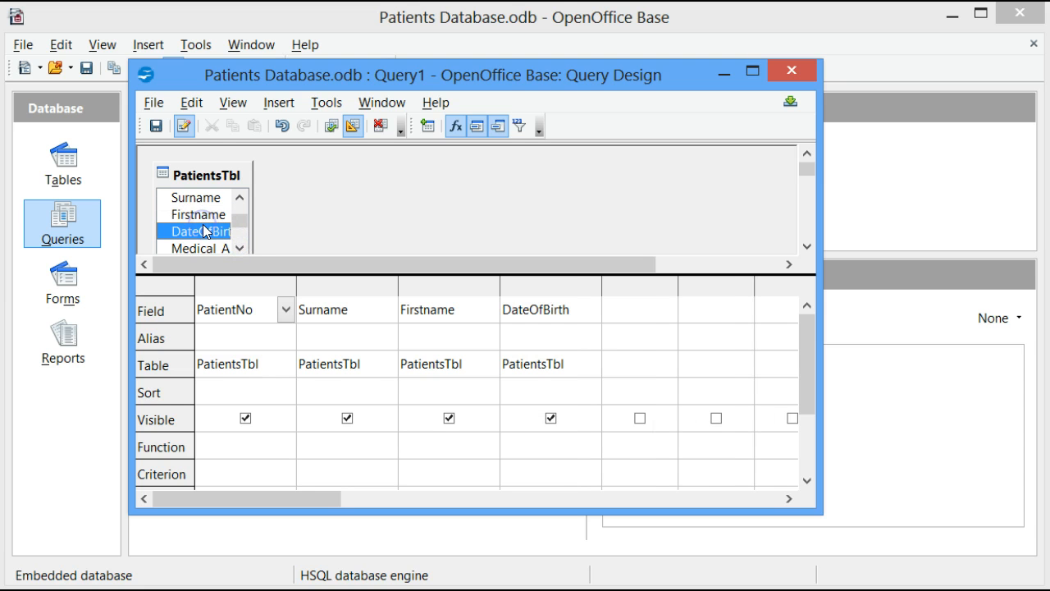
Step: Add the Gender and Medical_Aid fields from PatientsTbl to the query grid
{"action": "left_click", "coordinate": [239, 247]}
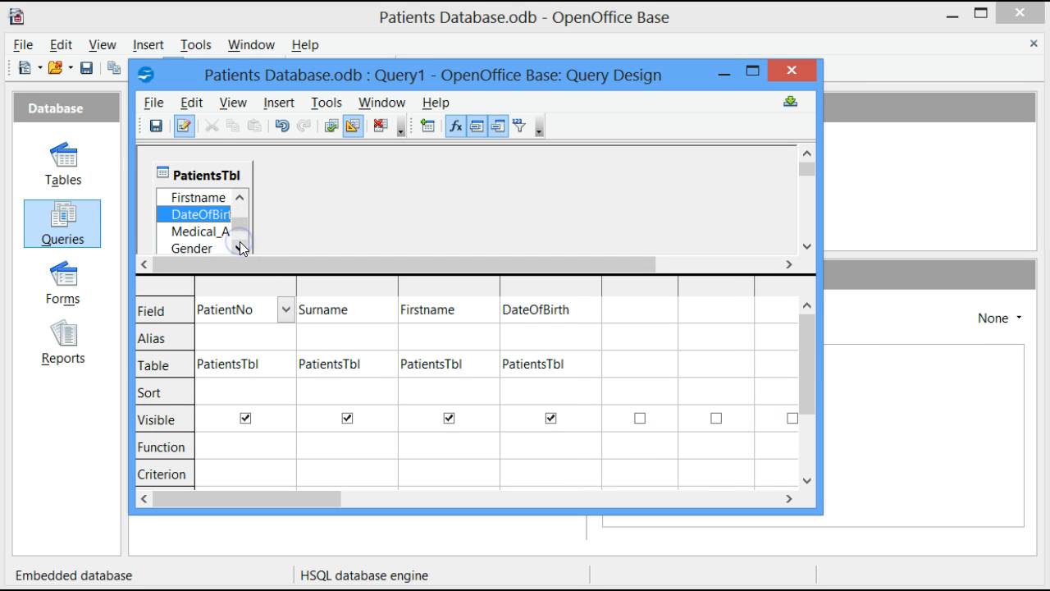
{"action": "left_click", "coordinate": [239, 246]}
{"action": "double_click", "coordinate": [191, 232]}
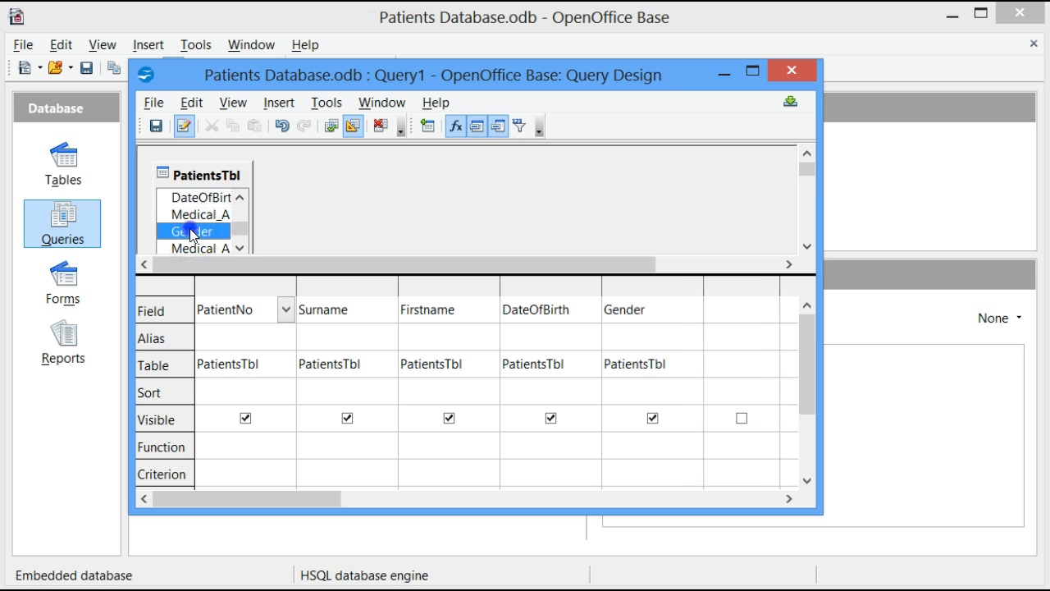
{"action": "left_click", "coordinate": [239, 248]}
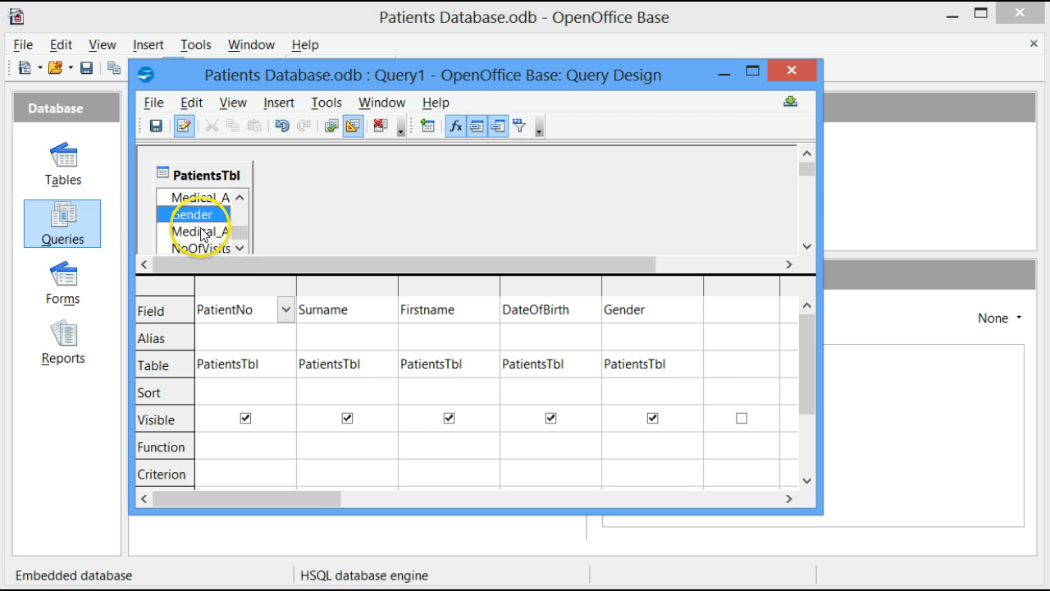
{"action": "double_click", "coordinate": [200, 231]}
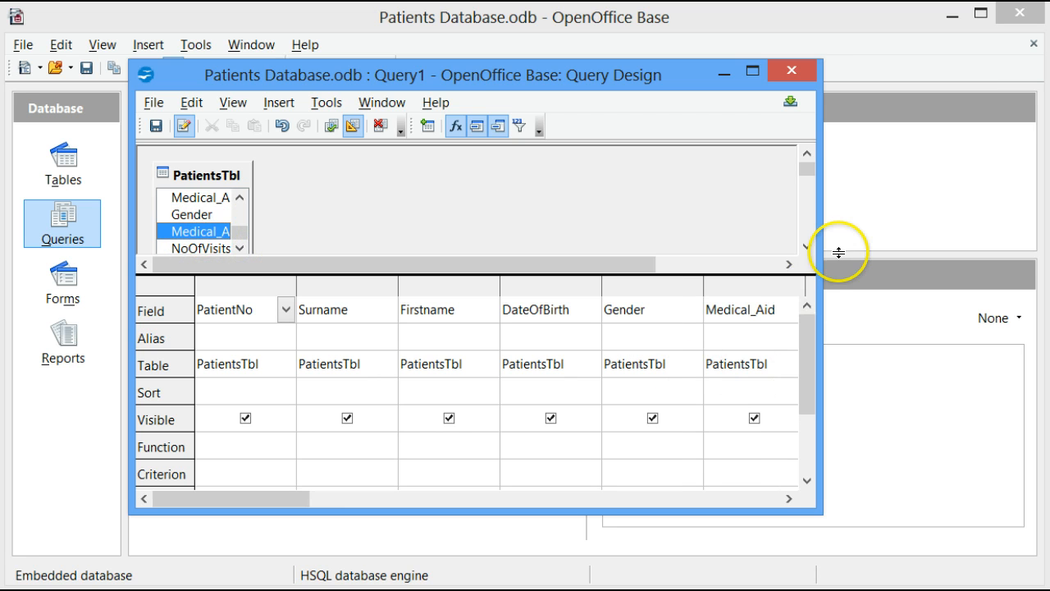
Step: Enlarge the query design window in width and height to show more field columns and criteria rows
{"action": "left_click_drag", "start_coordinate": [820, 258], "coordinate": [989, 265]}
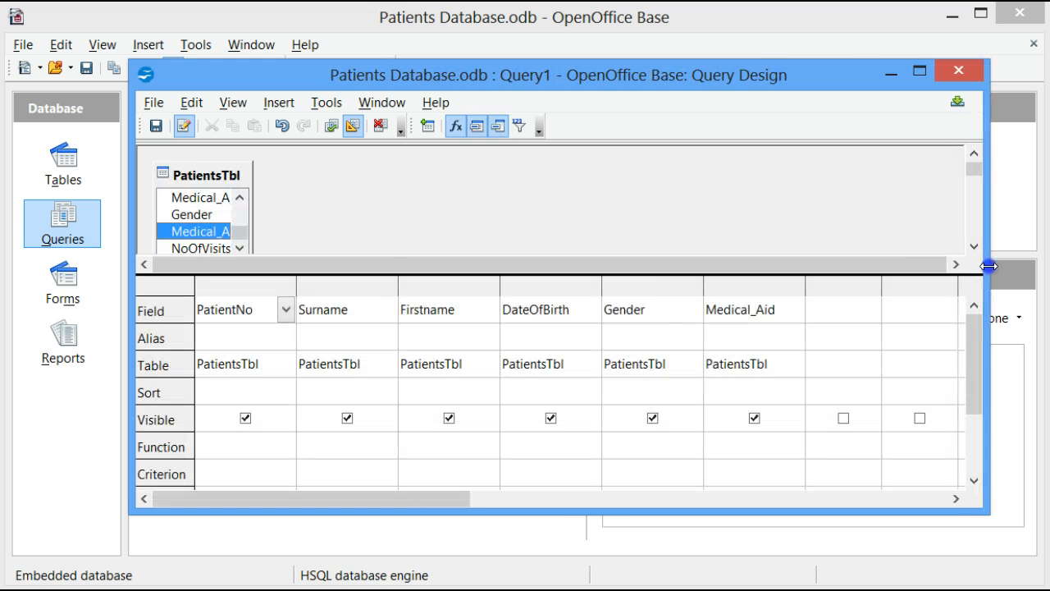
{"action": "scroll", "coordinate": [335, 374], "scroll_direction": "down", "scroll_amount": 2}
{"action": "scroll", "coordinate": [335, 373], "scroll_direction": "up", "scroll_amount": 1}
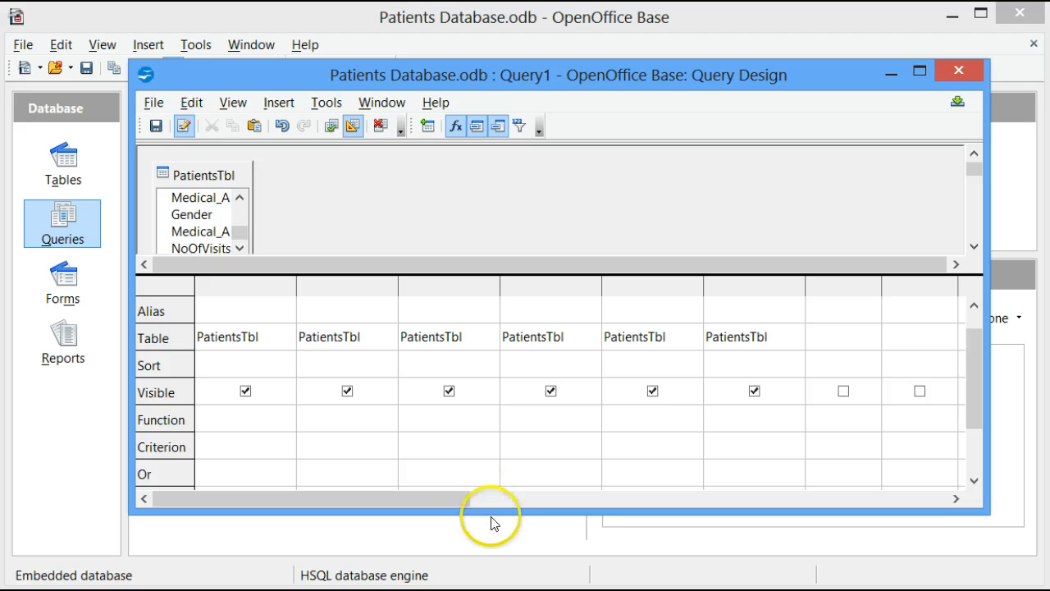
{"action": "left_click_drag", "start_coordinate": [489, 509], "coordinate": [484, 543]}
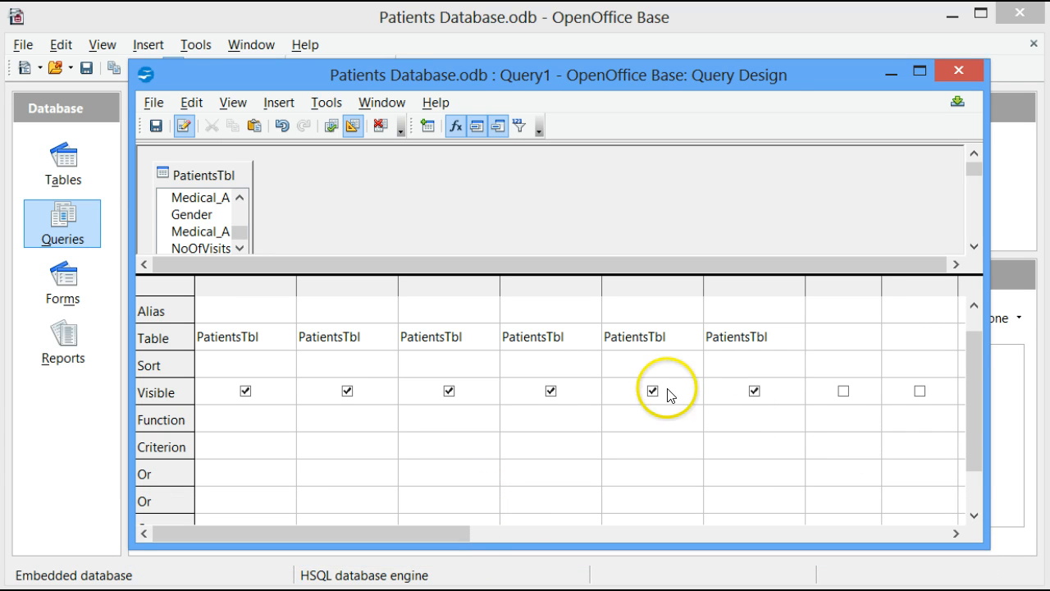
Step: Exclude the Gender and Medical_Aid fields from the query's displayed output
{"action": "scroll", "coordinate": [661, 391], "scroll_direction": "up", "scroll_amount": 1}
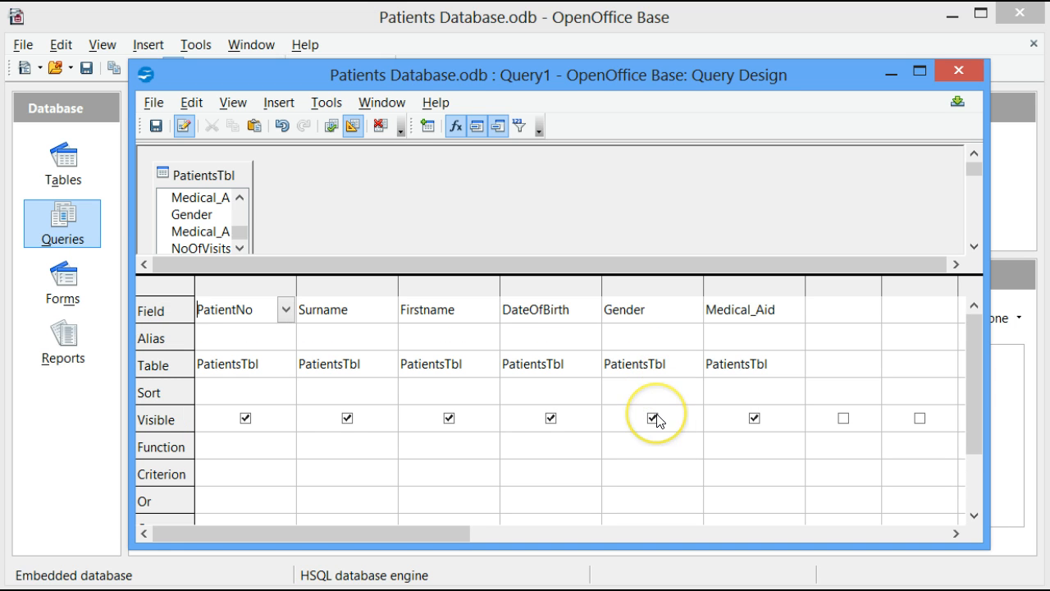
{"action": "left_click", "coordinate": [655, 419]}
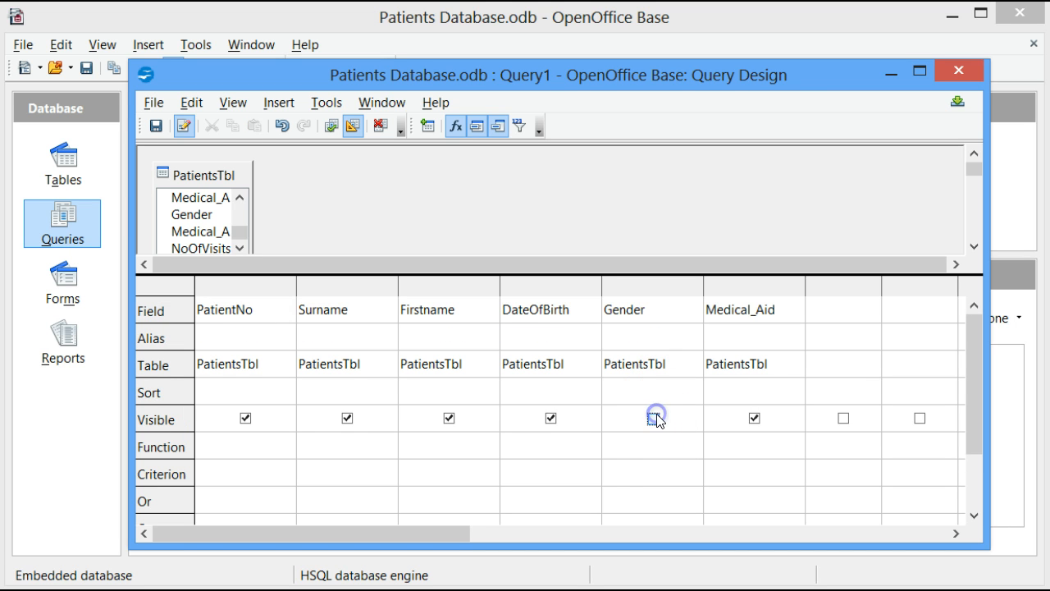
{"action": "left_click", "coordinate": [755, 419]}
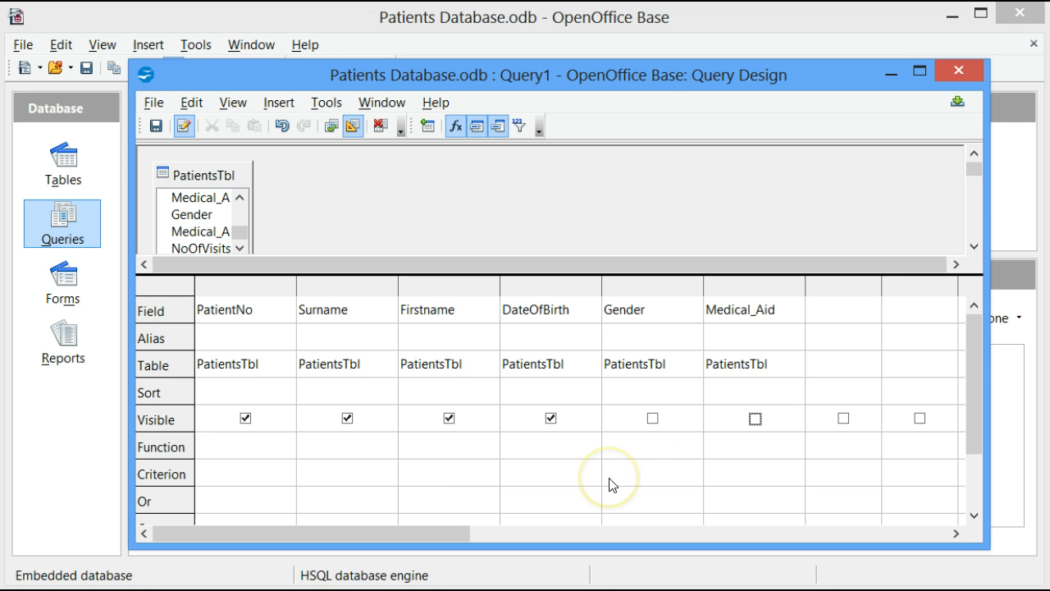
Step: Set the Gender criterion to 'F' and add 'DISCOVERY' as an alternative Or criterion for Medical_Aid
{"action": "left_click", "coordinate": [645, 472]}
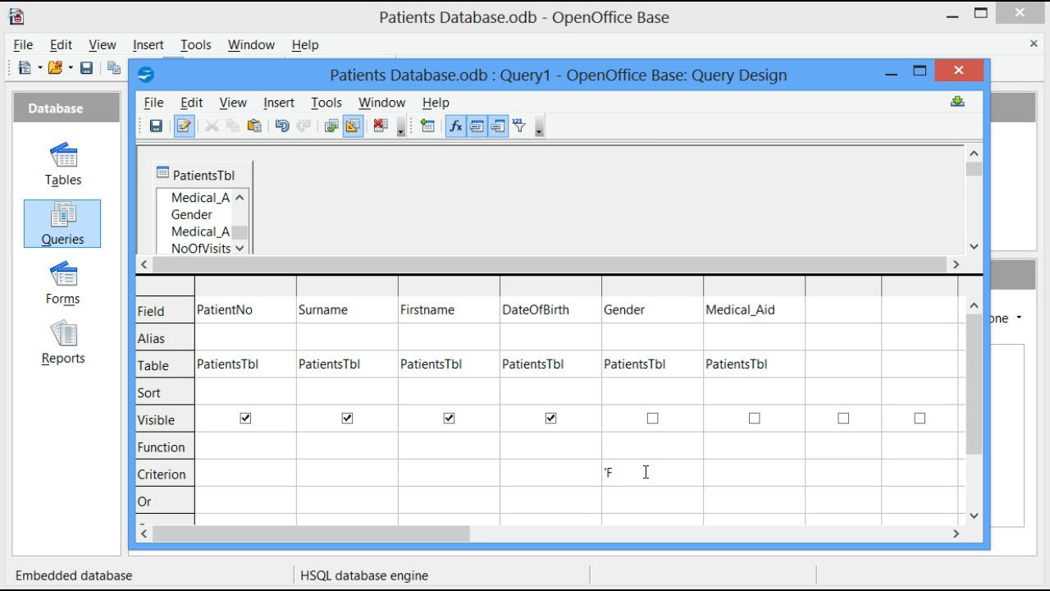
{"action": "type", "text": "'F'"}
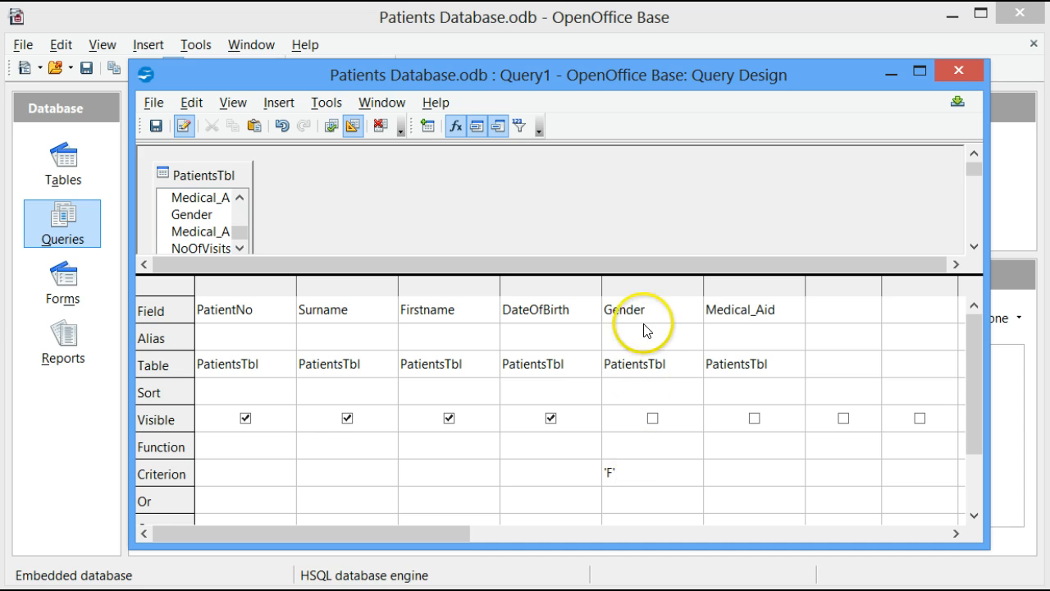
{"action": "left_click", "coordinate": [632, 313]}
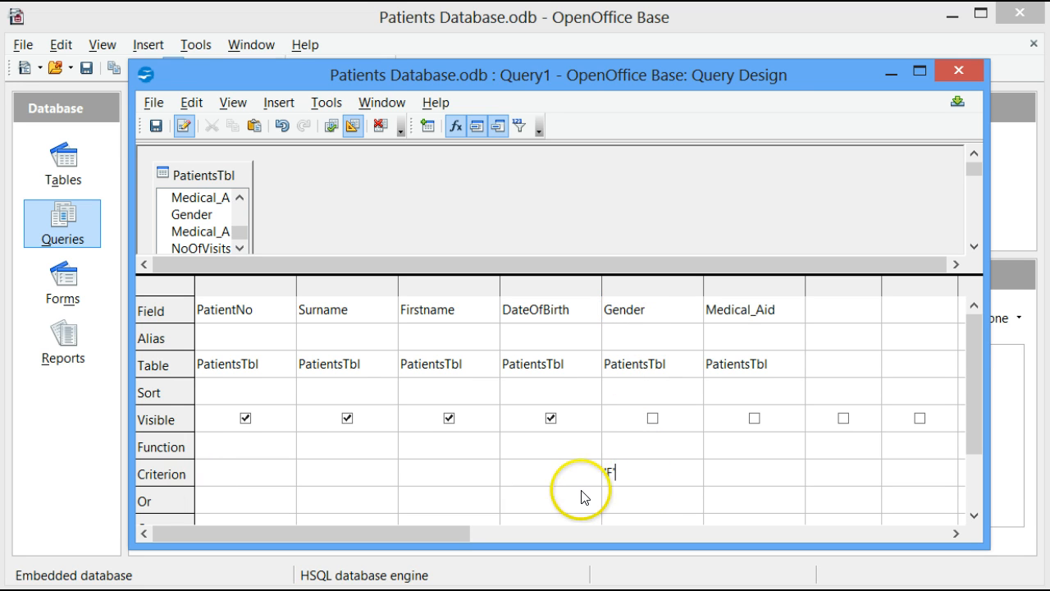
{"action": "left_click", "coordinate": [674, 479]}
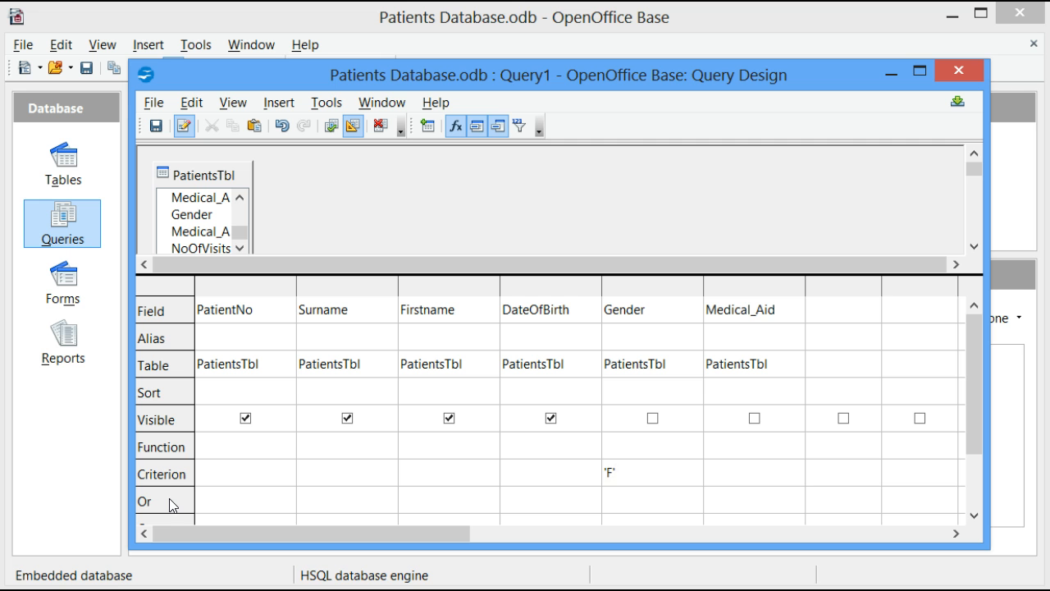
{"action": "left_click", "coordinate": [728, 502]}
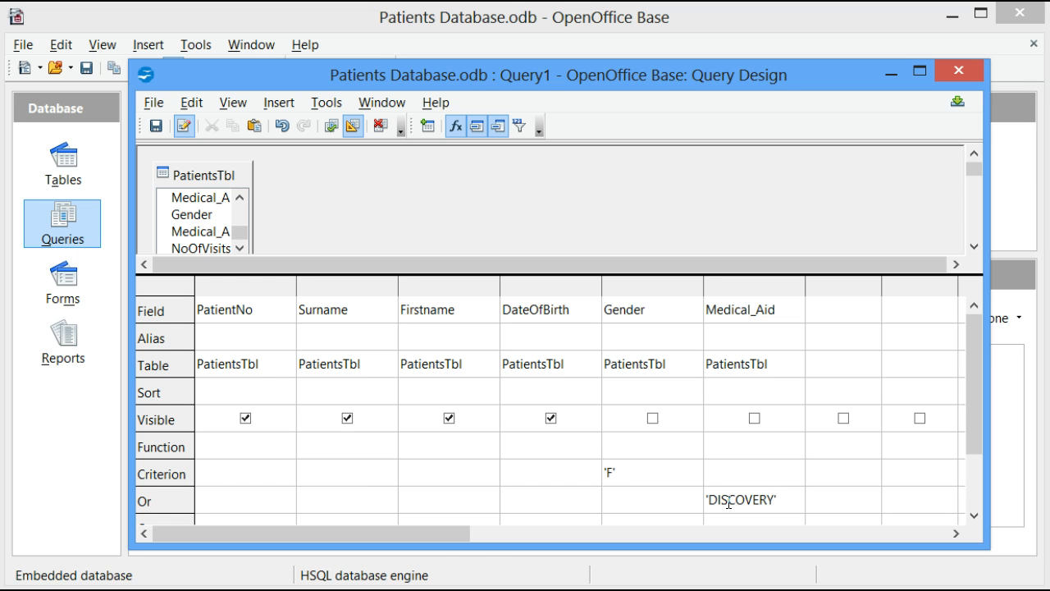
Step: Save the query under the name Example2
{"action": "left_click", "coordinate": [158, 125]}
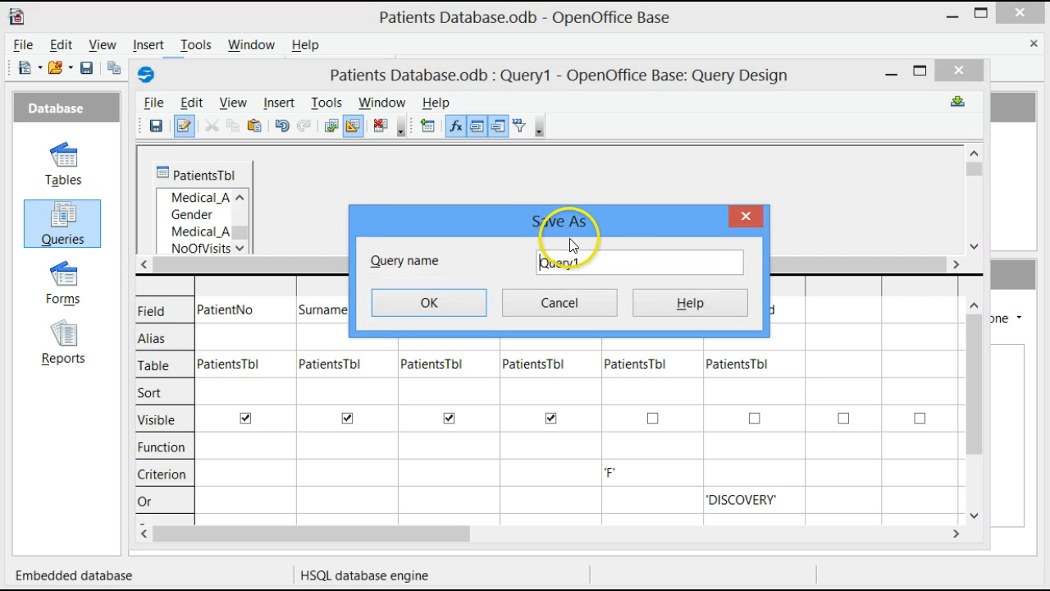
{"action": "left_click_drag", "start_coordinate": [615, 263], "coordinate": [475, 265]}
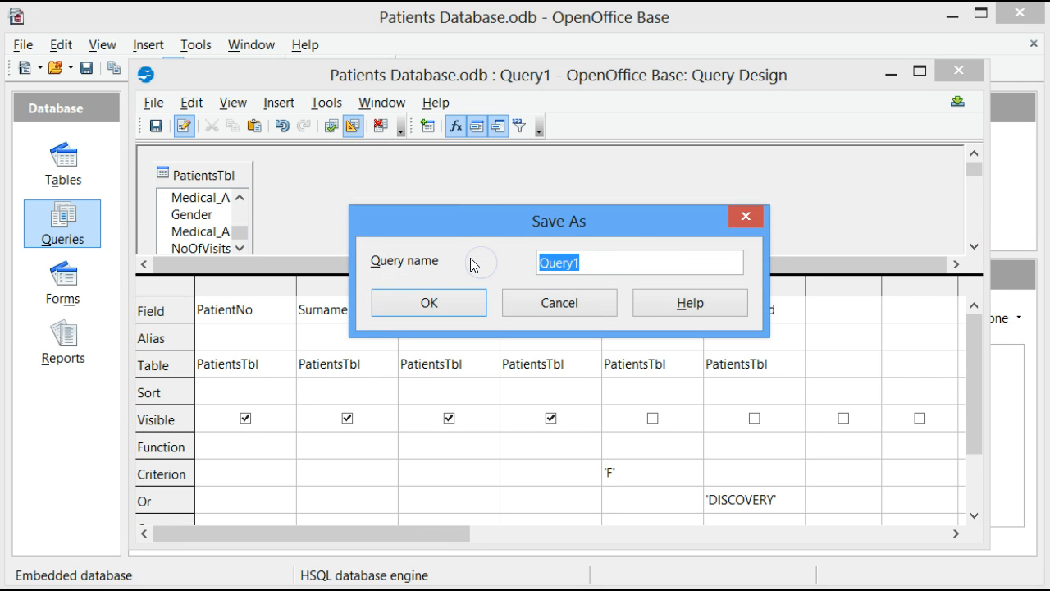
{"action": "type", "text": "Examo"}
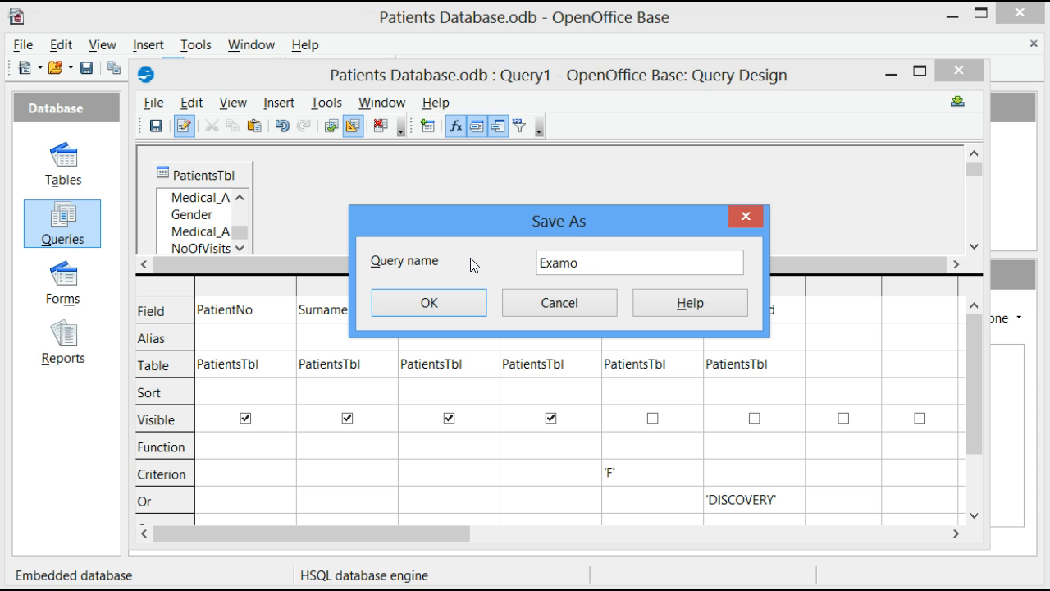
{"action": "key", "text": "BackSpace"}
{"action": "type", "text": "ple2"}
{"action": "left_click", "coordinate": [467, 303]}
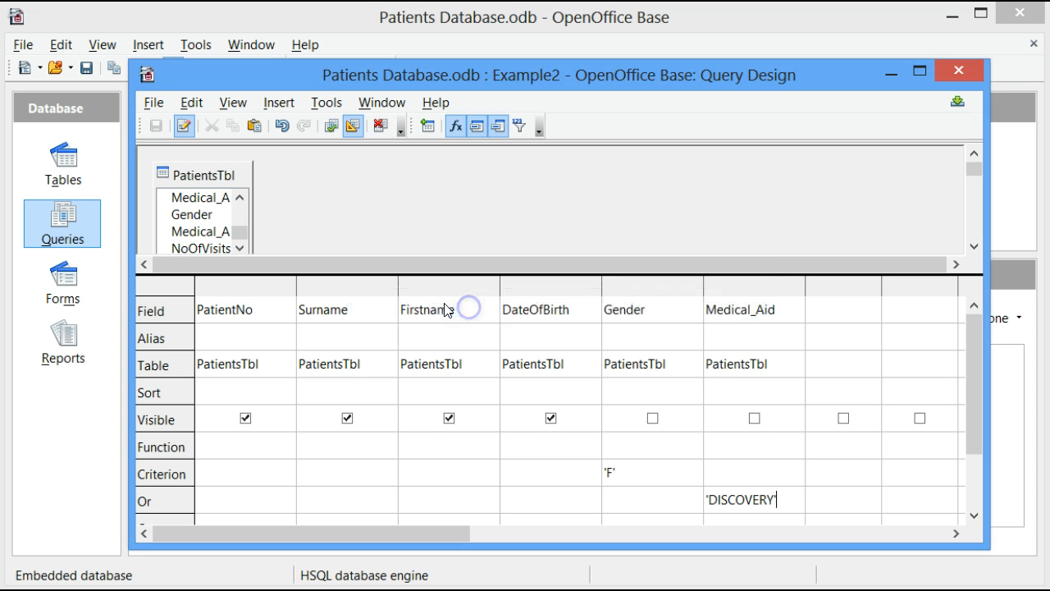
Step: Check the results of Example2 by running it from its design and by opening the saved query
{"action": "left_click", "coordinate": [332, 128]}
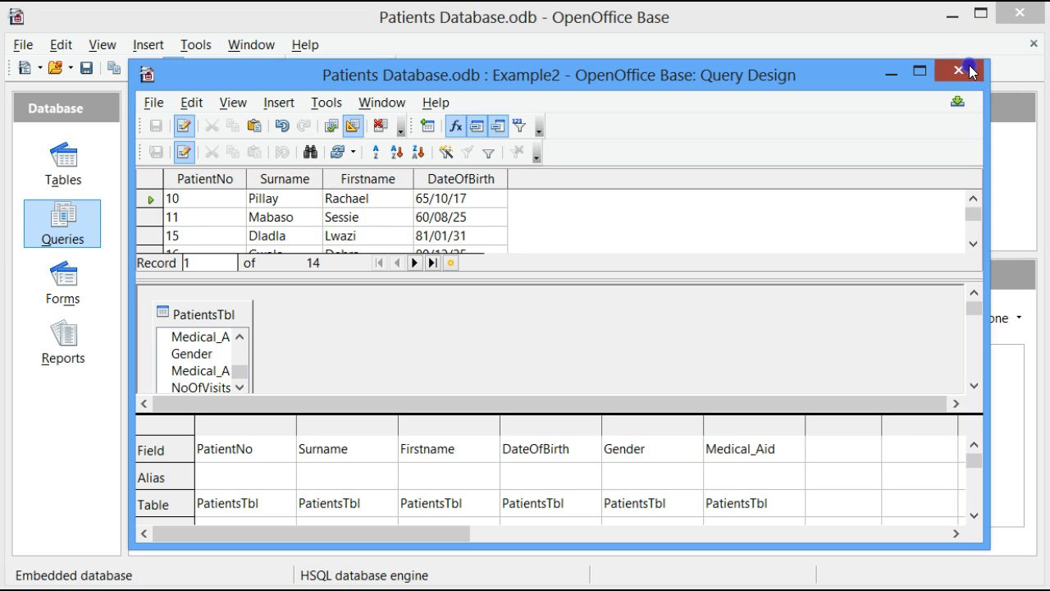
{"action": "left_click", "coordinate": [959, 71]}
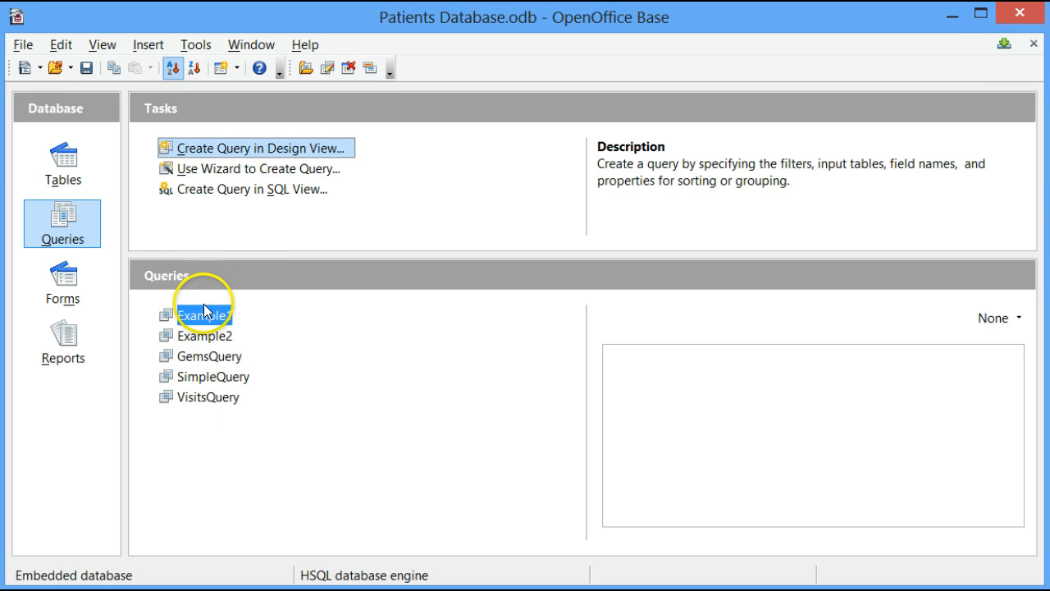
{"action": "double_click", "coordinate": [205, 335]}
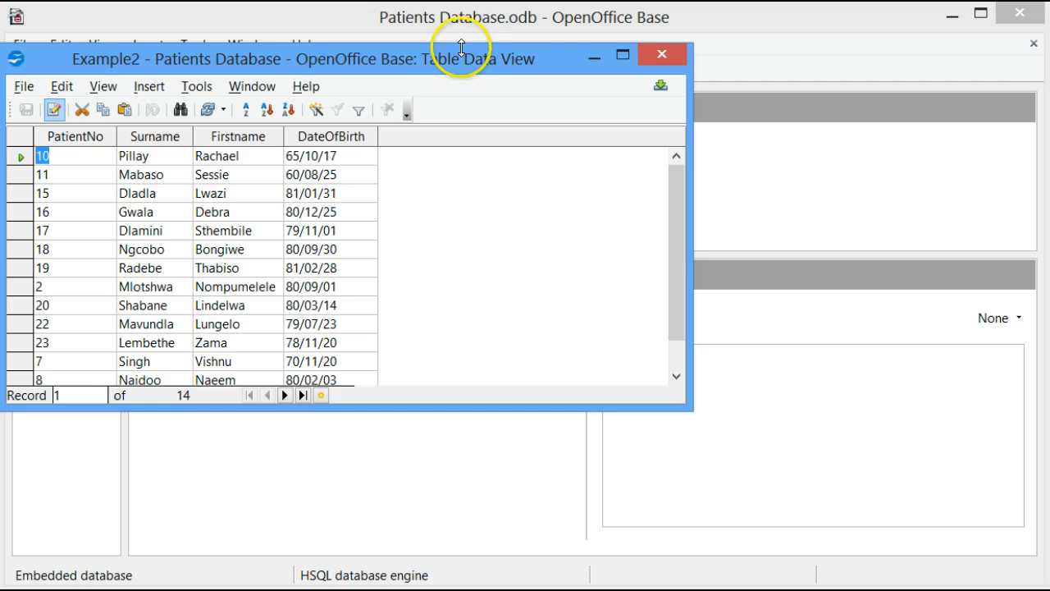
{"action": "left_click_drag", "start_coordinate": [452, 64], "coordinate": [655, 41]}
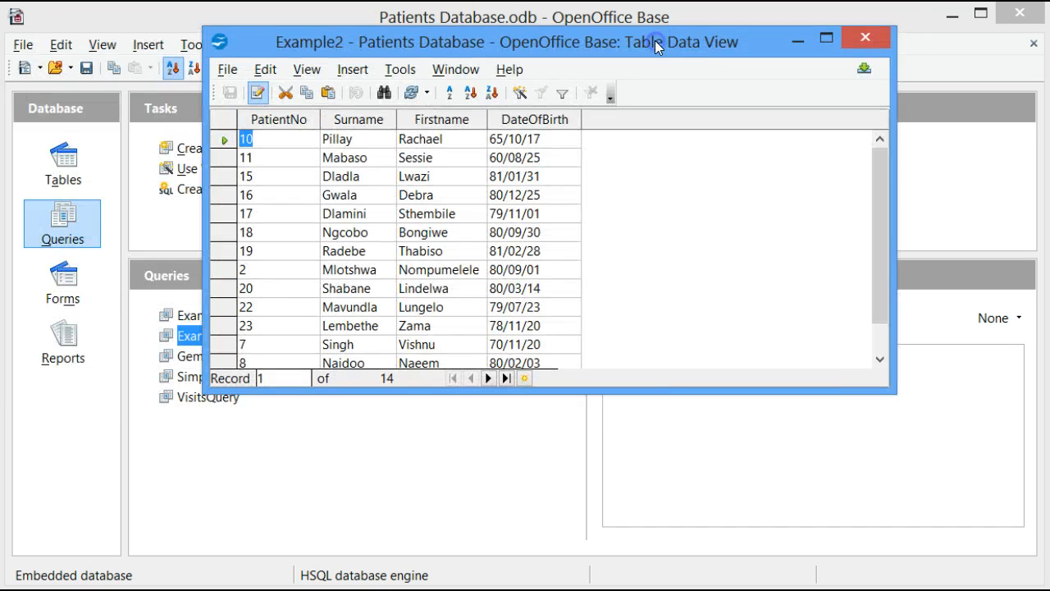
{"action": "left_click_drag", "start_coordinate": [875, 333], "coordinate": [887, 269]}
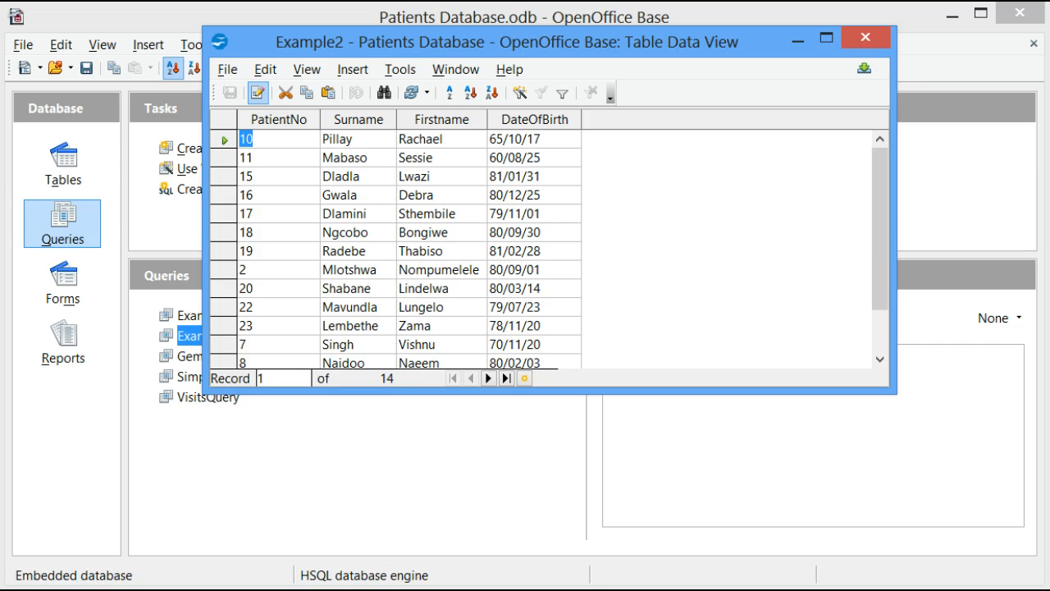